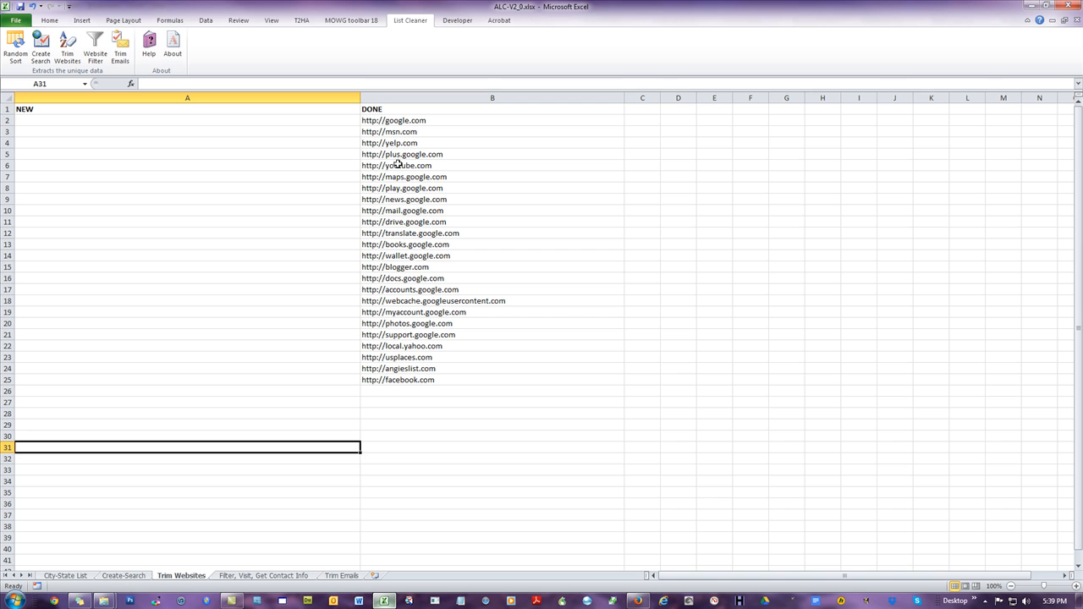
left_click(66, 109)
left_click(423, 114)
left_click_drag(444, 124, 450, 374)
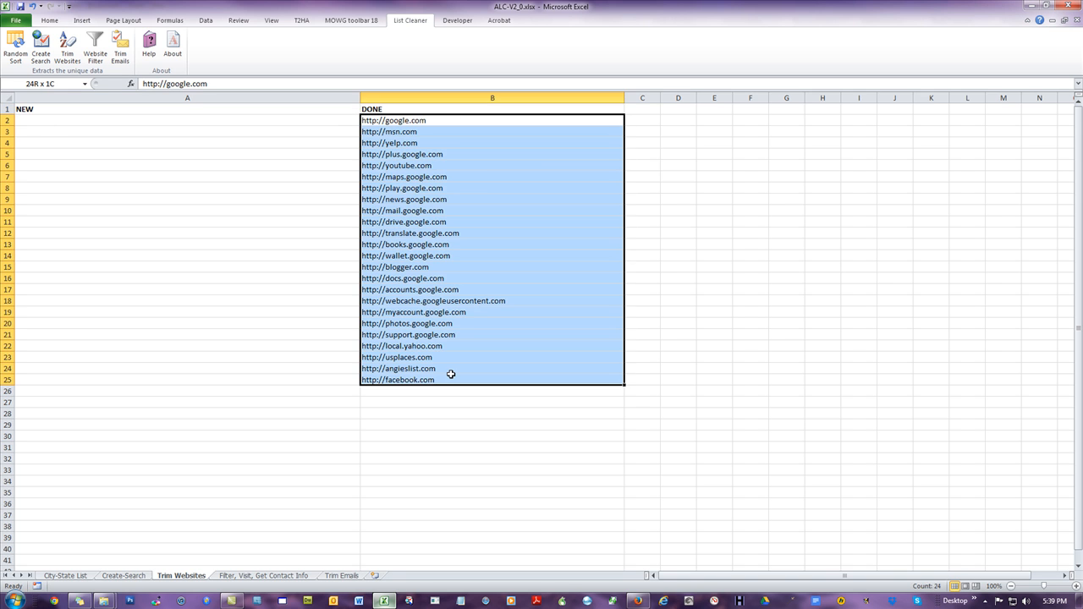
left_click(133, 119)
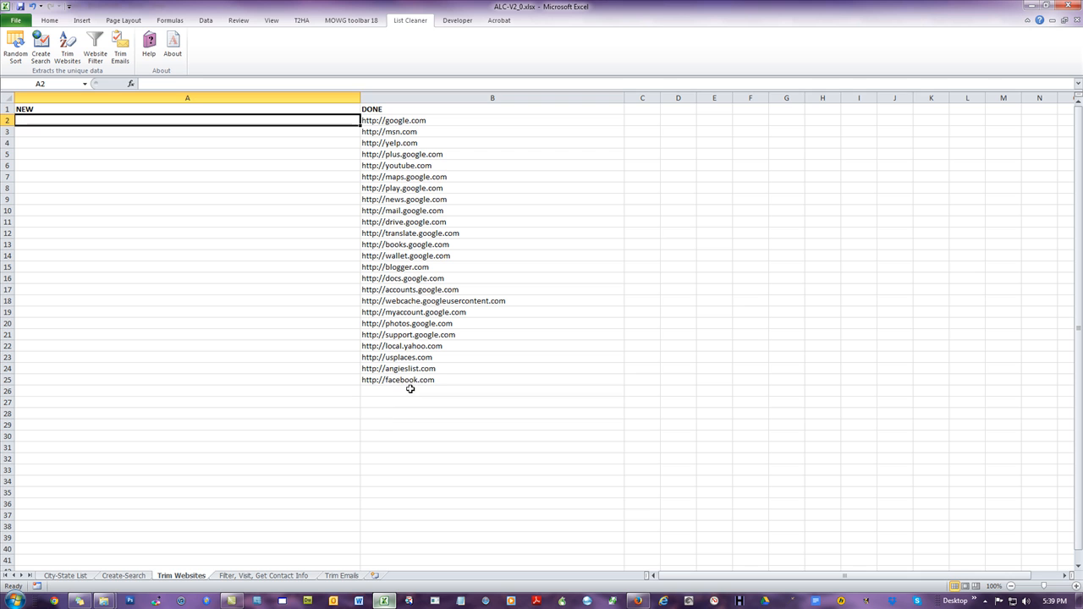
left_click_drag(411, 389, 423, 510)
left_click_drag(669, 110, 686, 416)
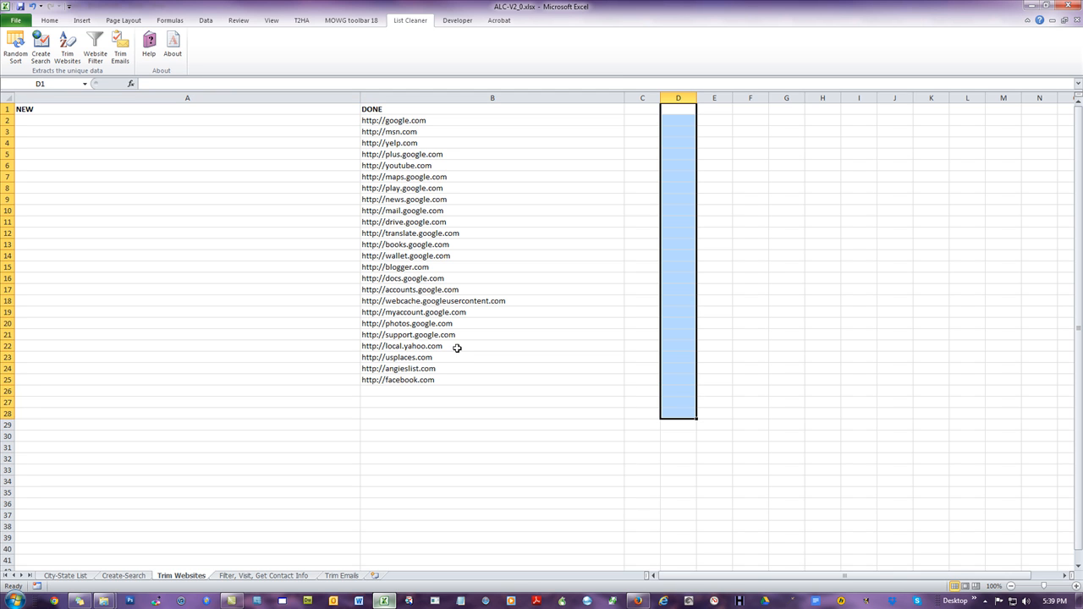
left_click_drag(443, 120, 469, 374)
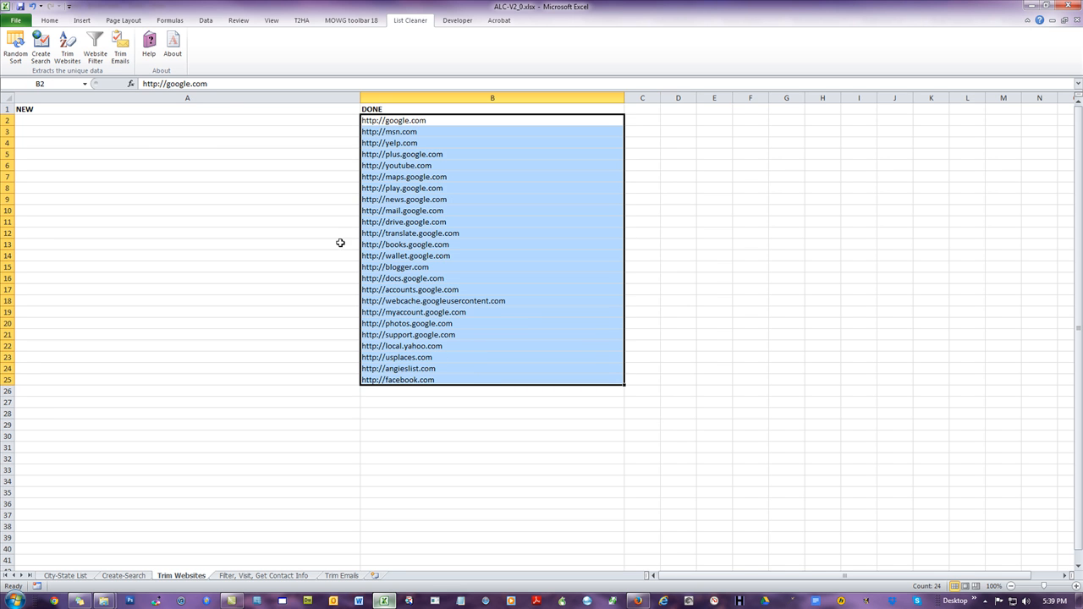
Step: Paste the copied list of URLs into the NEW column starting at A2
right_click(93, 124)
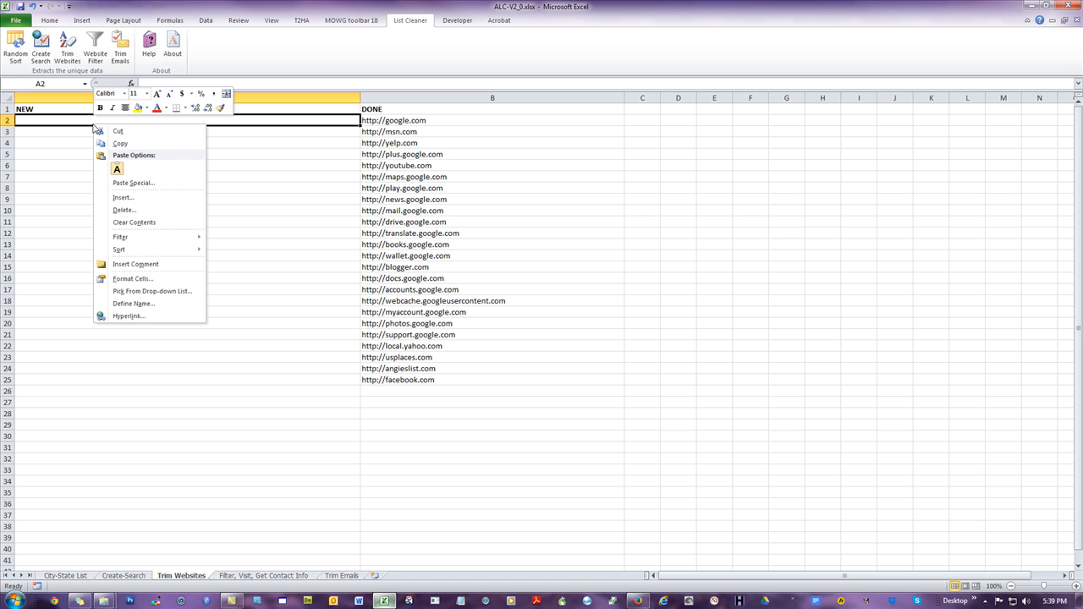
left_click(122, 172)
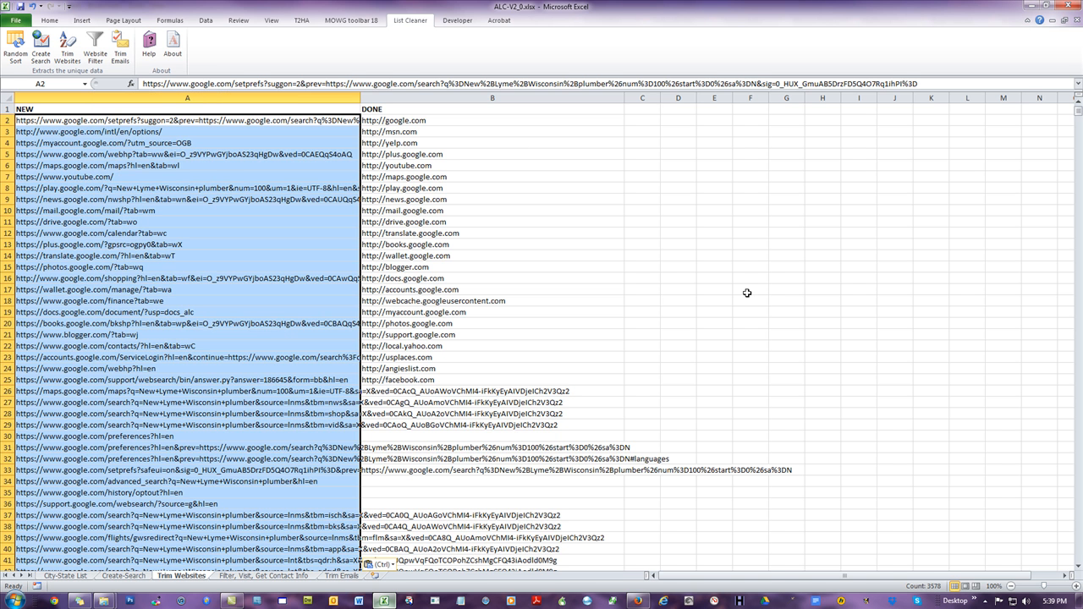
left_click(47, 124)
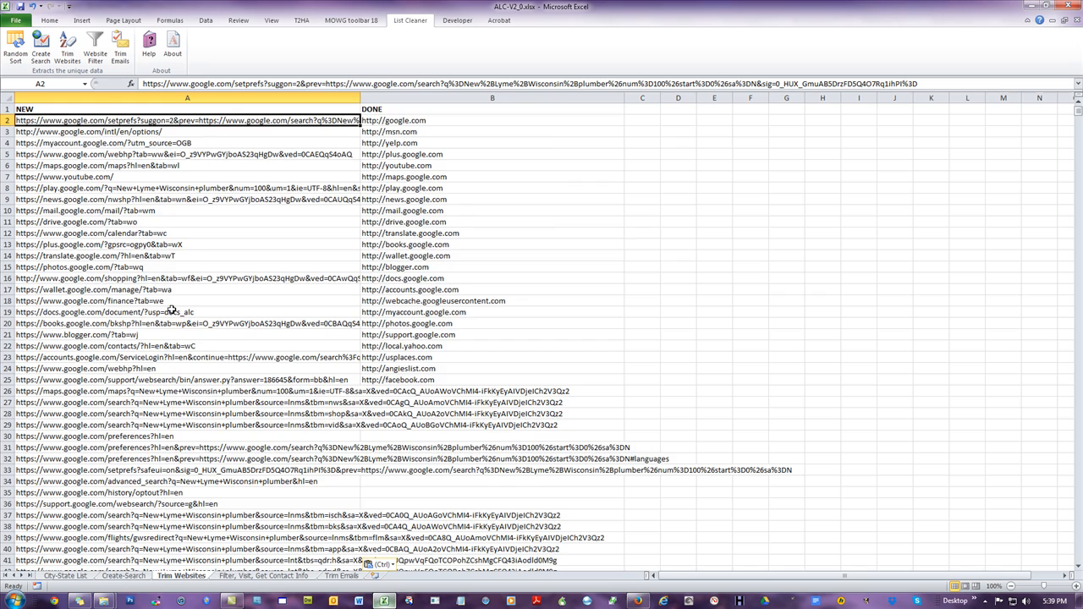
Step: Scroll through the pasted URLs and compare them with the DONE column
scroll(168, 315, "down", 12)
scroll(168, 315, "down", 15)
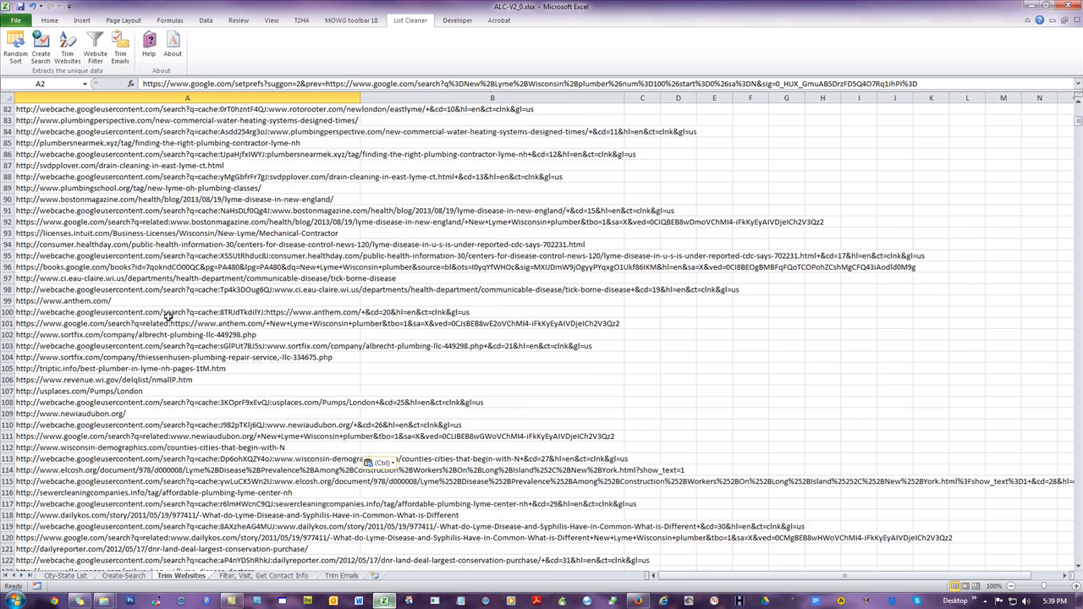
scroll(169, 315, "up", 20)
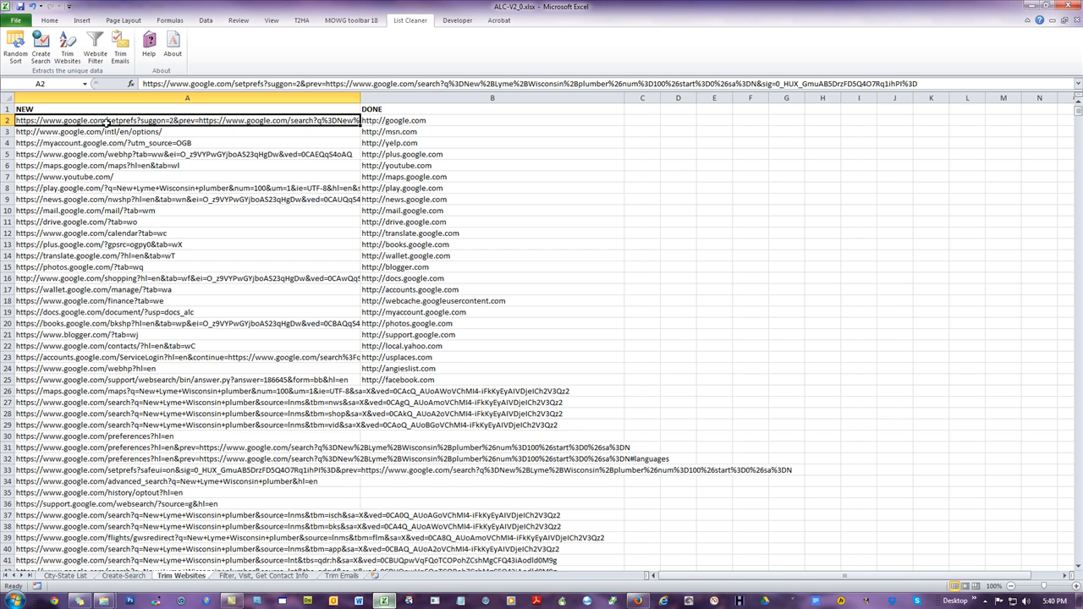
left_click_drag(423, 120, 446, 295)
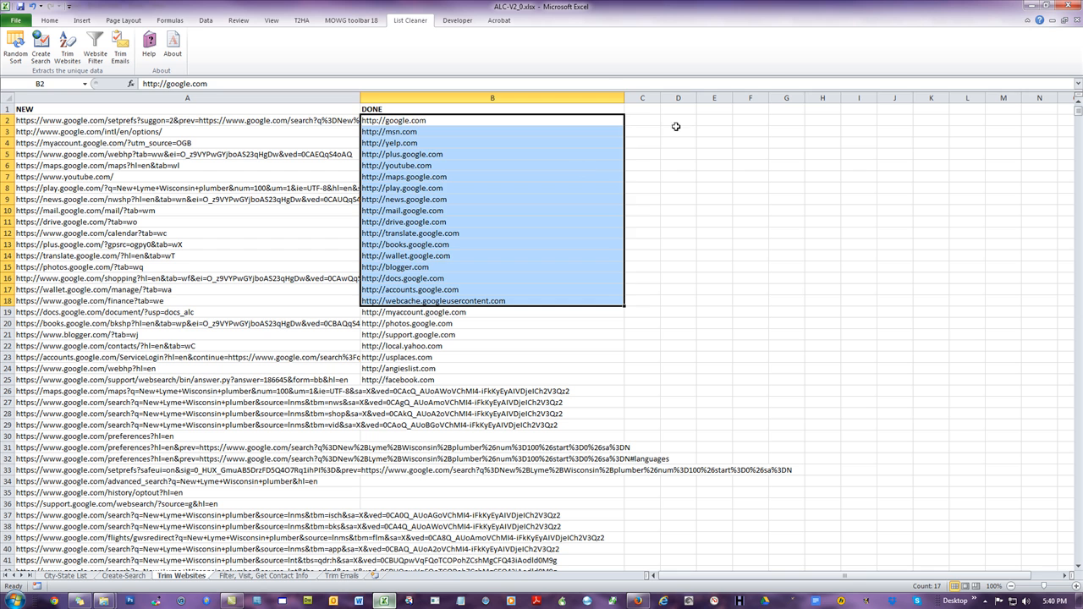
left_click_drag(679, 121, 687, 277)
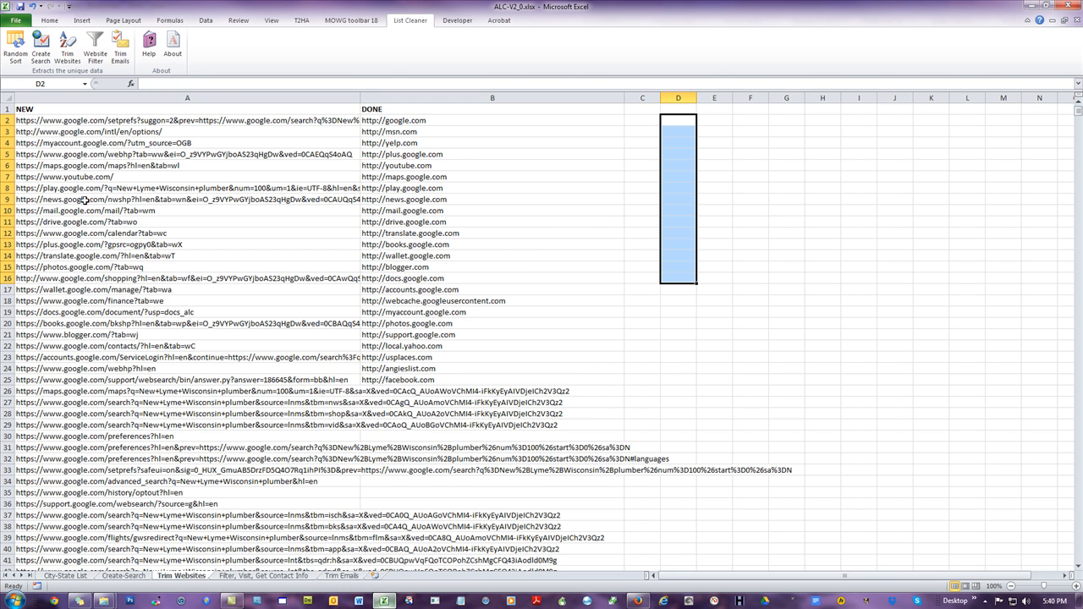
Step: Run Trim Websites on the NEW list and dismiss the completion message
left_click(52, 124)
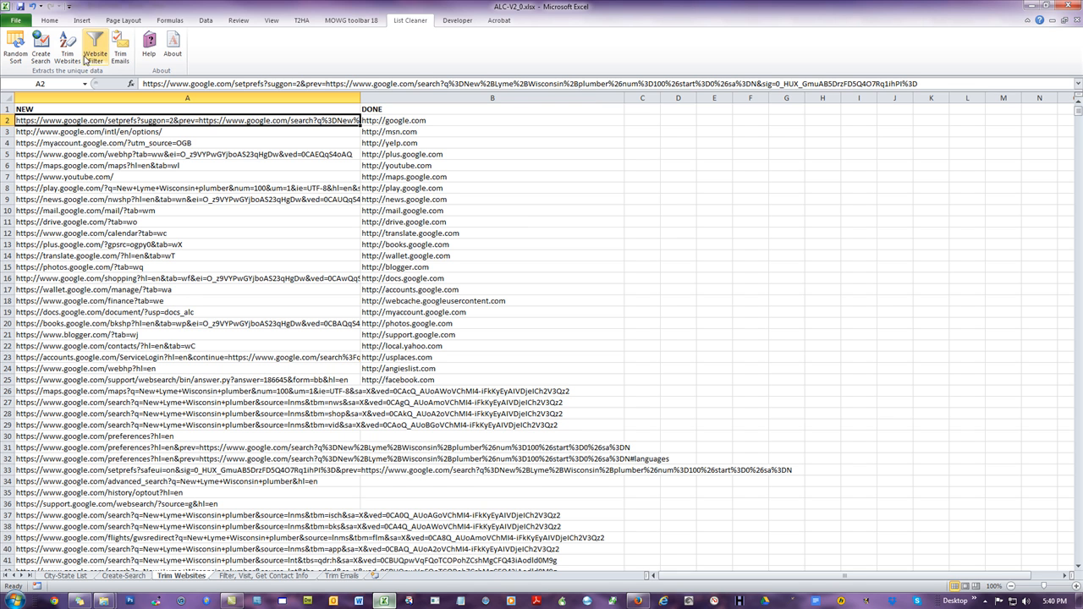
left_click(67, 46)
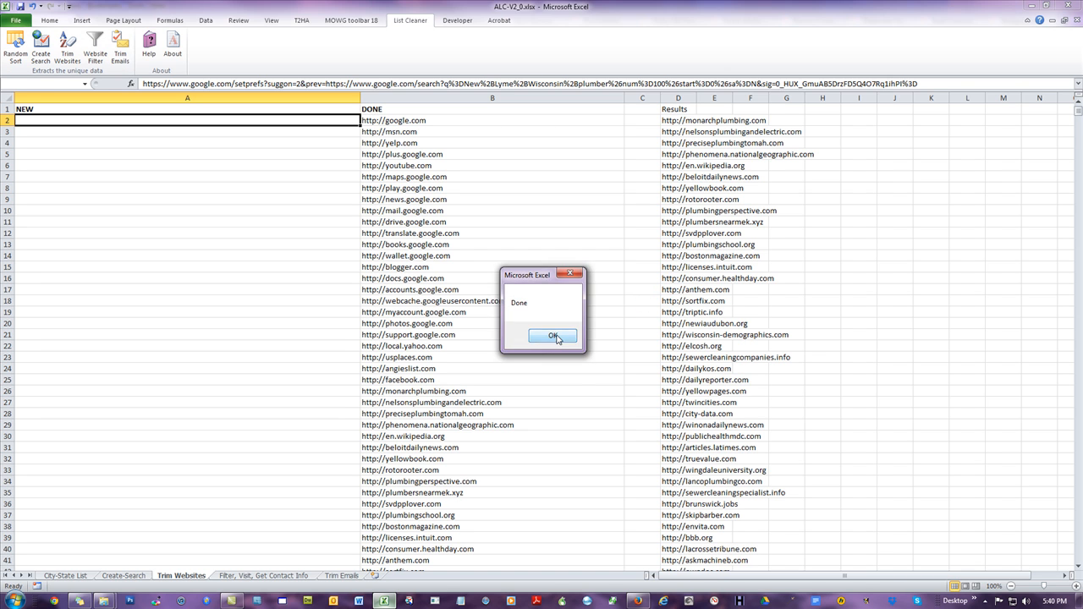
left_click(553, 336)
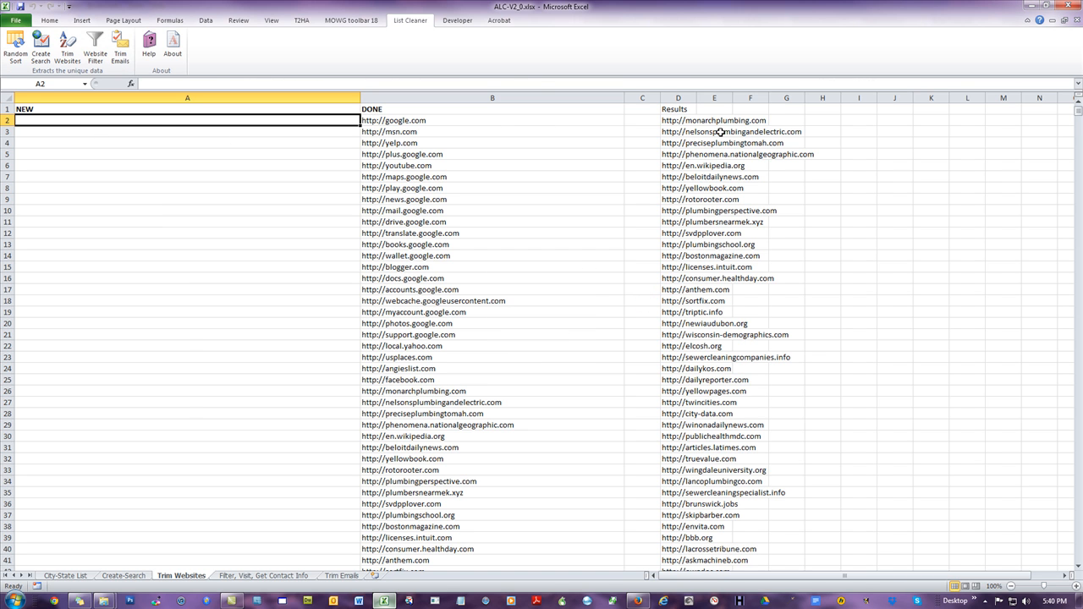
Step: Review the trimmed root websites listed in the Results column
left_click_drag(682, 122, 702, 228)
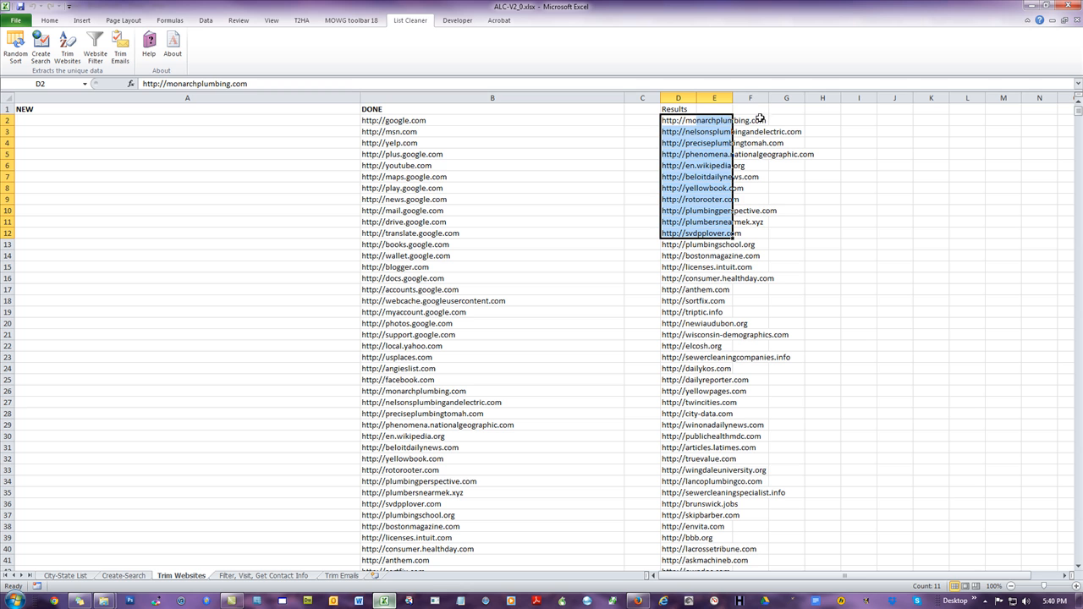
left_click(883, 232)
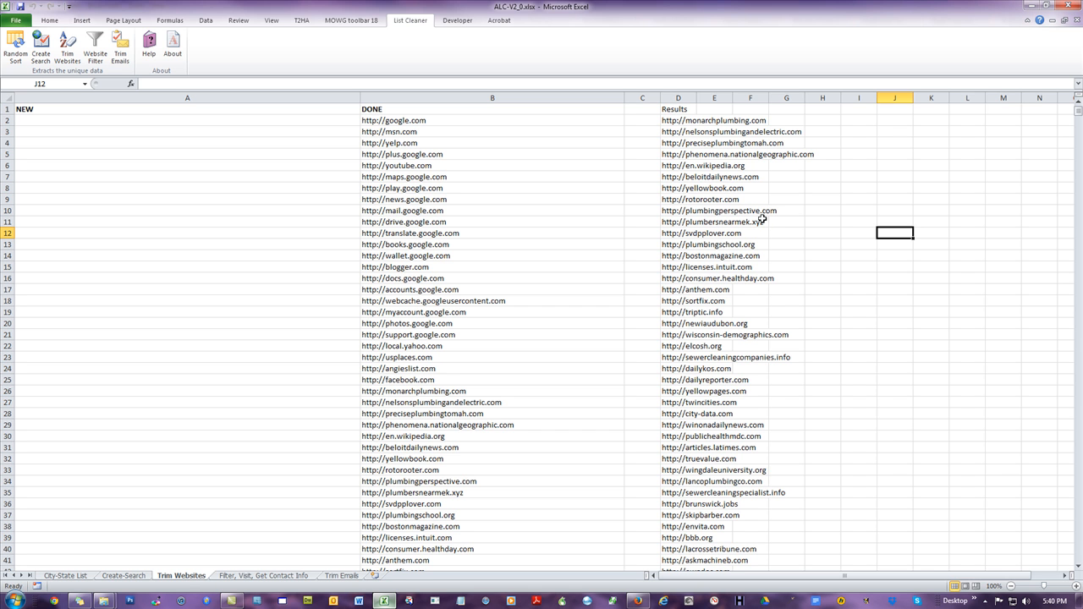
scroll(713, 388, "down", 4)
scroll(713, 391, "up", 4)
scroll(403, 196, "down", 5)
scroll(403, 196, "down", 6)
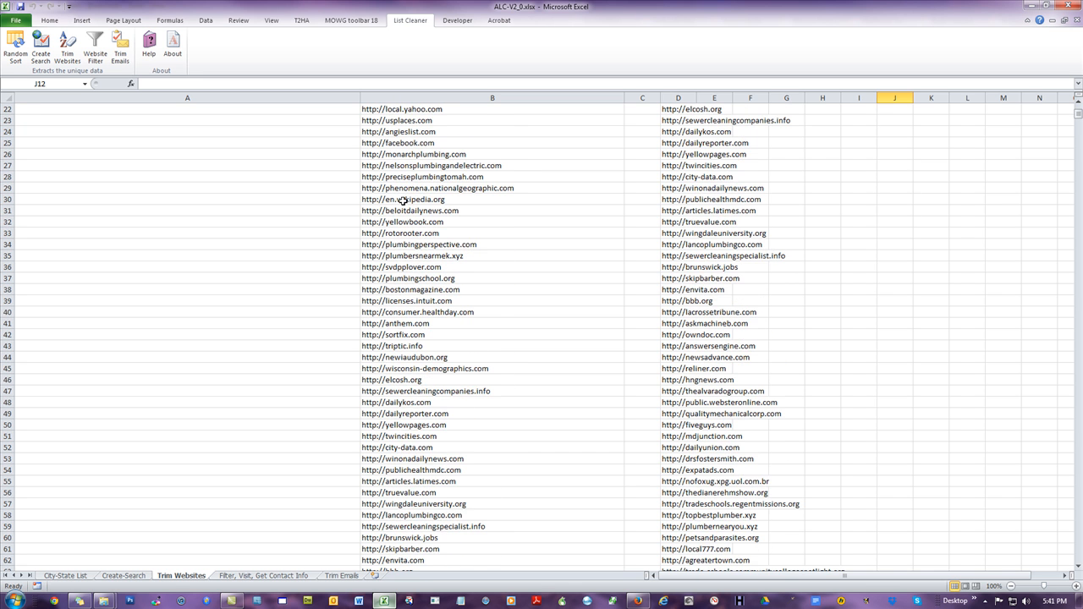
scroll(376, 220, "up", 11)
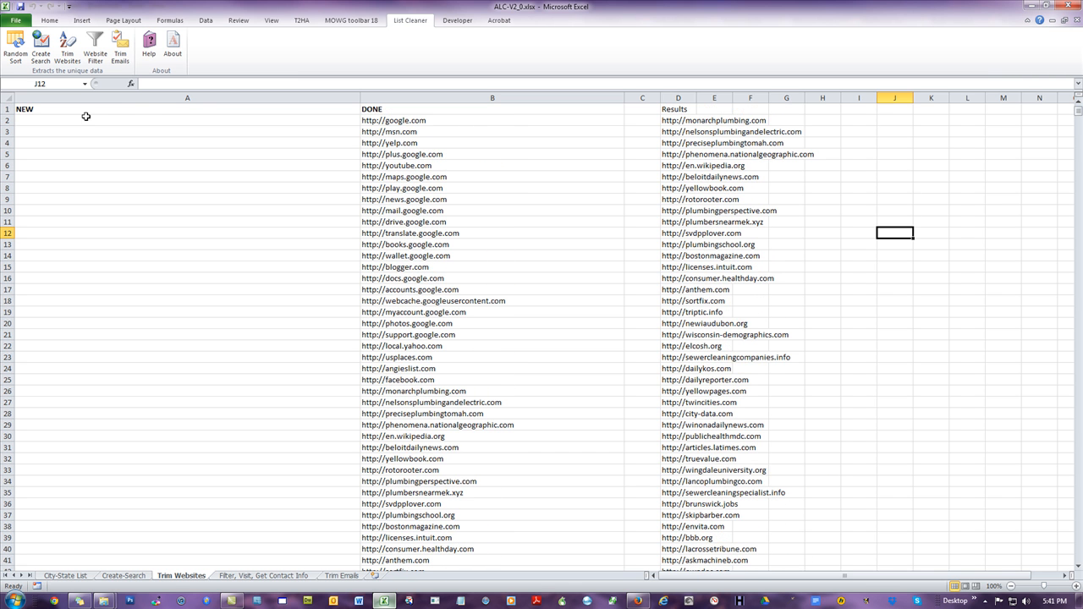
Step: Compare the emptied NEW column with the DONE and Results lists
left_click_drag(80, 120, 104, 441)
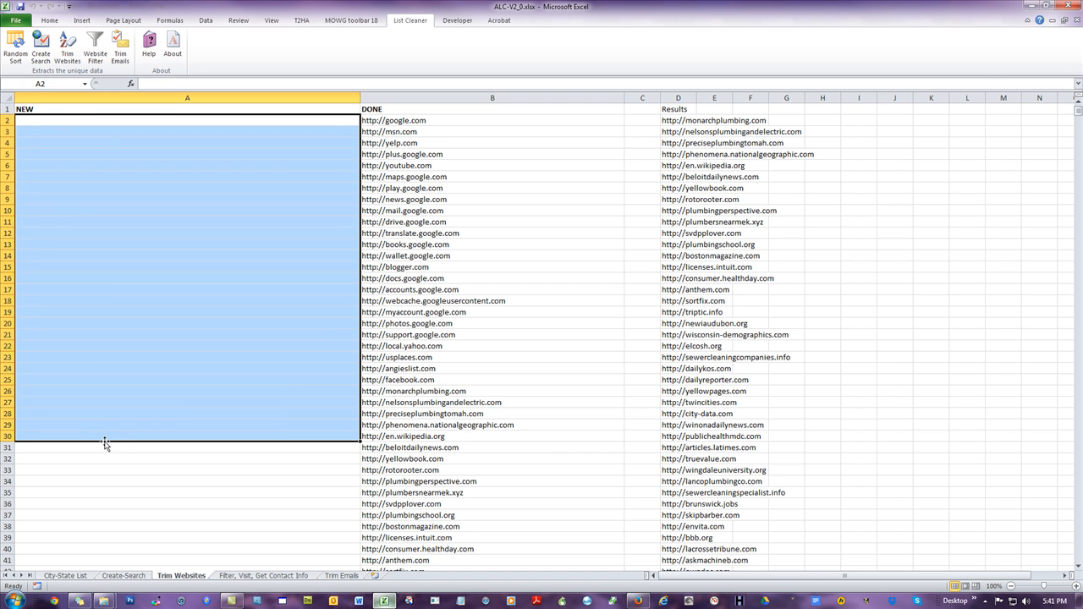
left_click(413, 123)
left_click_drag(413, 122, 443, 448)
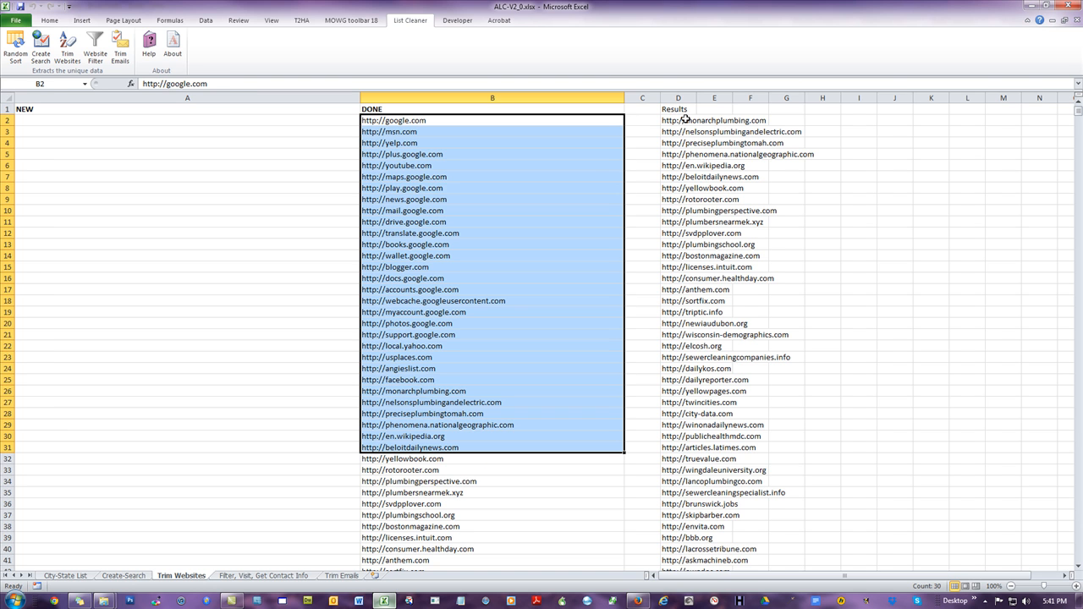
left_click_drag(685, 119, 706, 331)
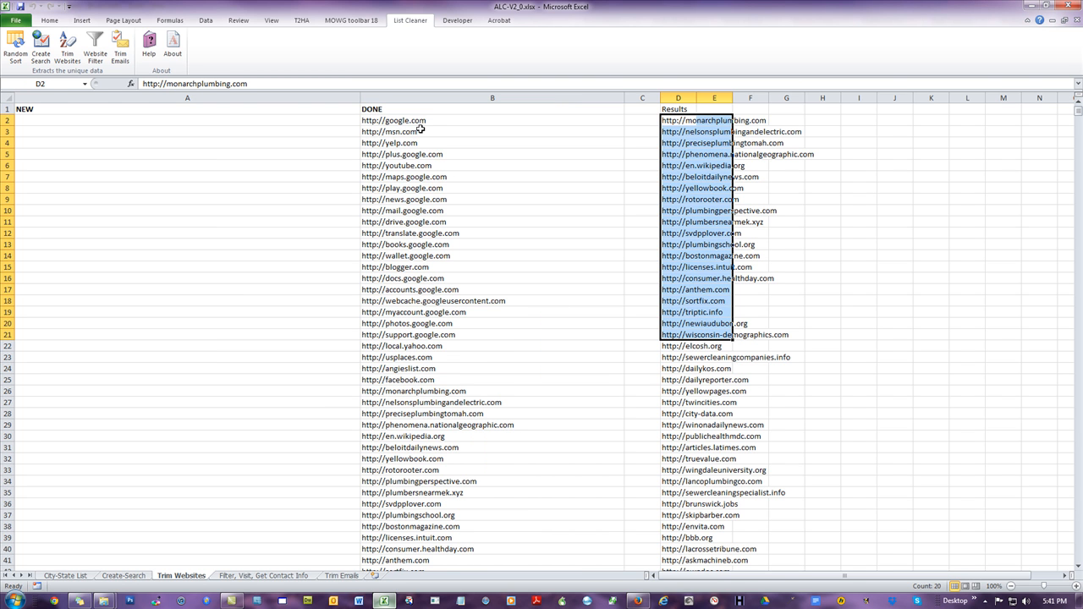
left_click_drag(423, 181, 423, 339)
left_click(228, 342)
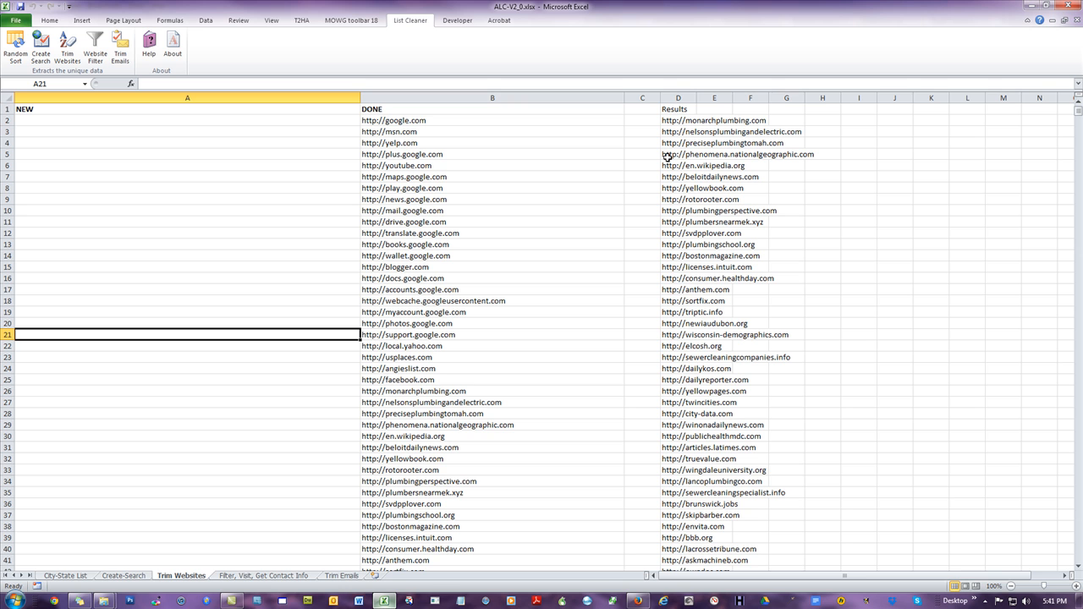
left_click_drag(109, 121, 92, 305)
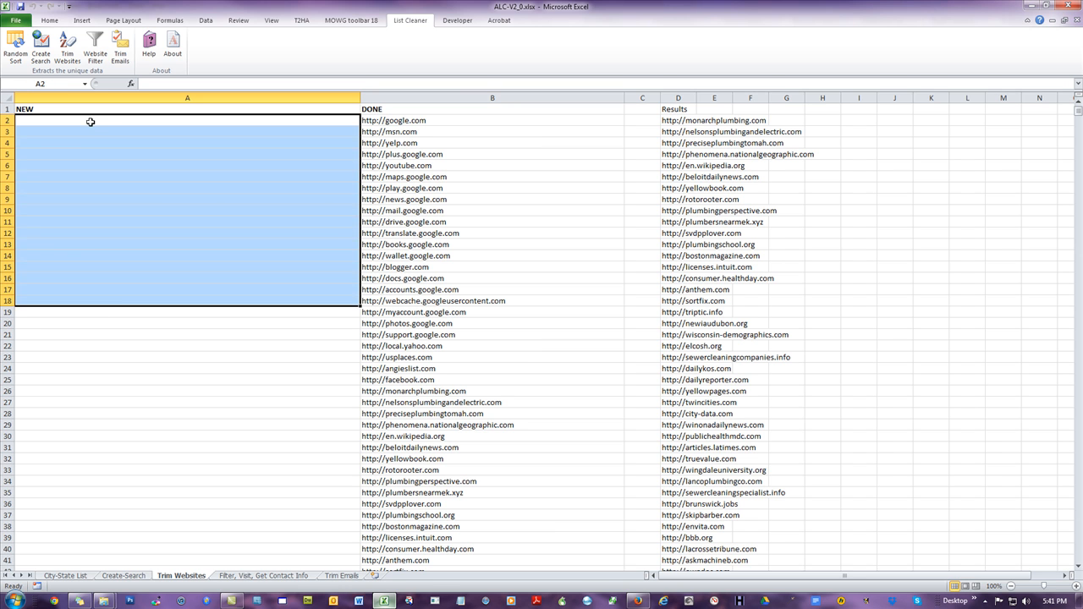
left_click(92, 121)
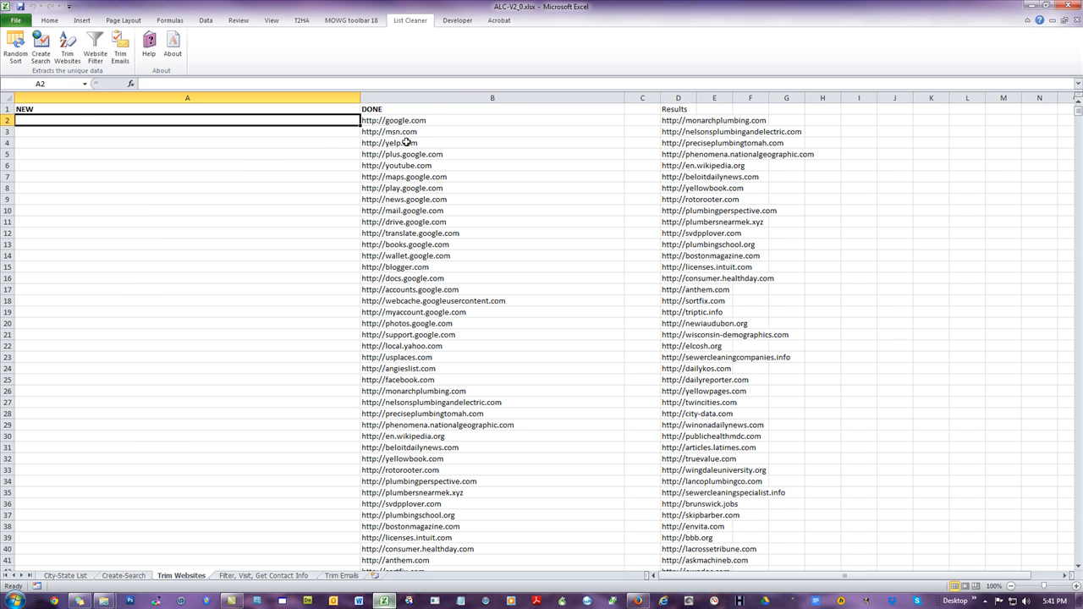
left_click(692, 123)
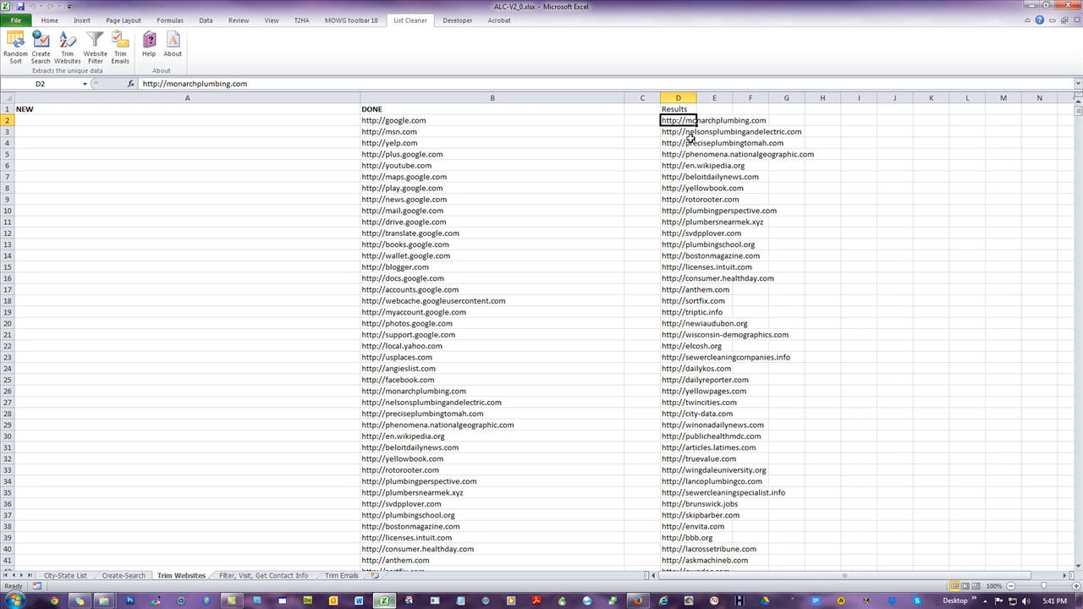
Step: Select every website in the Results column down to the last entry and copy them
left_click(678, 163)
left_click(678, 119)
key("ctrl+shift+Down")
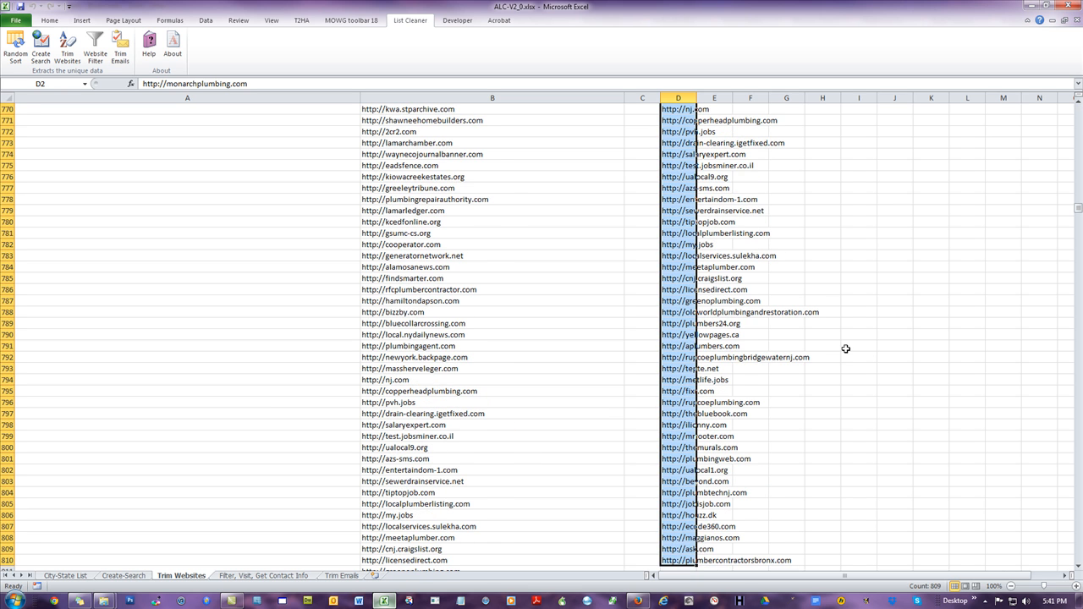
scroll(830, 306, "down", 2)
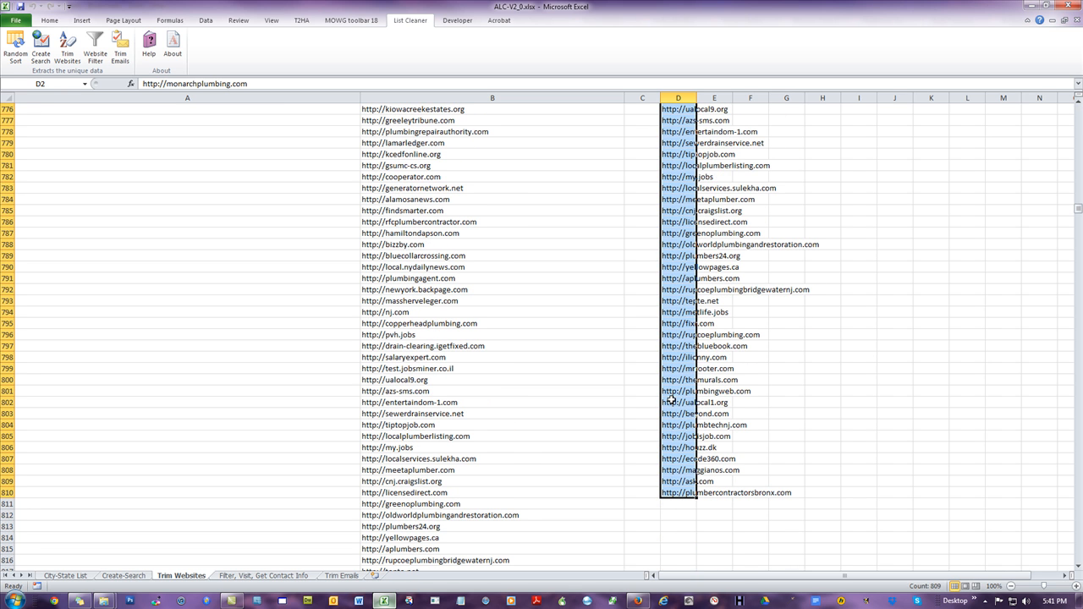
scroll(701, 346, "up", 9)
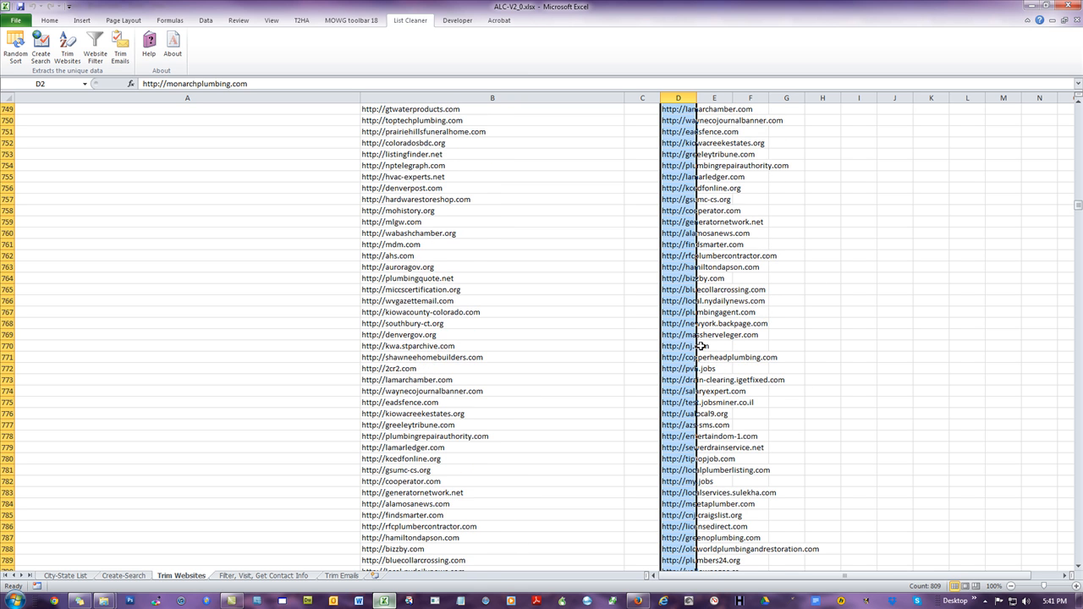
scroll(701, 346, "up", 8)
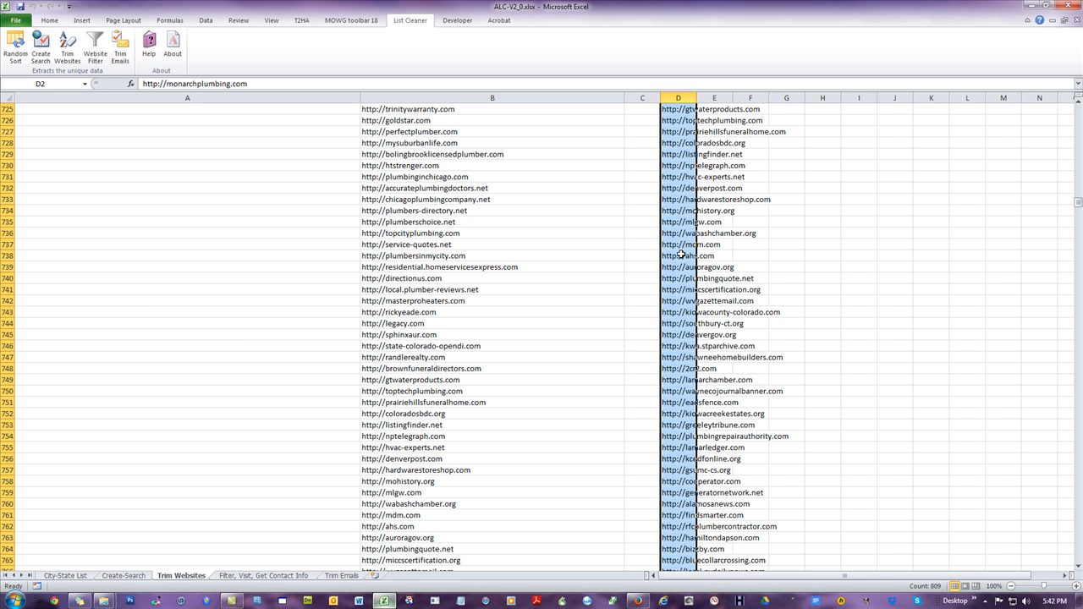
right_click(678, 128)
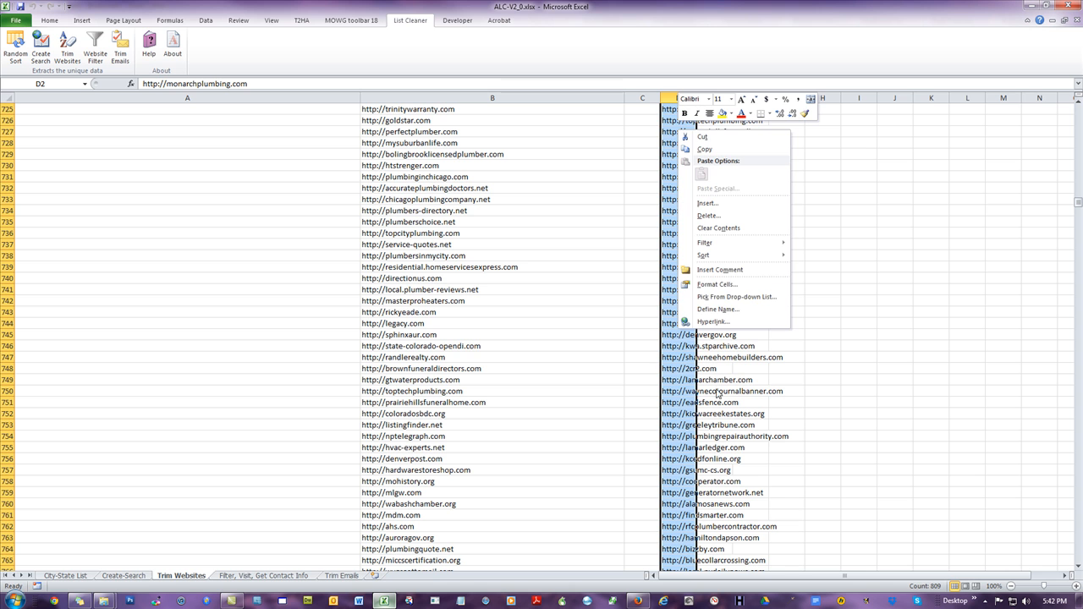
left_click(717, 150)
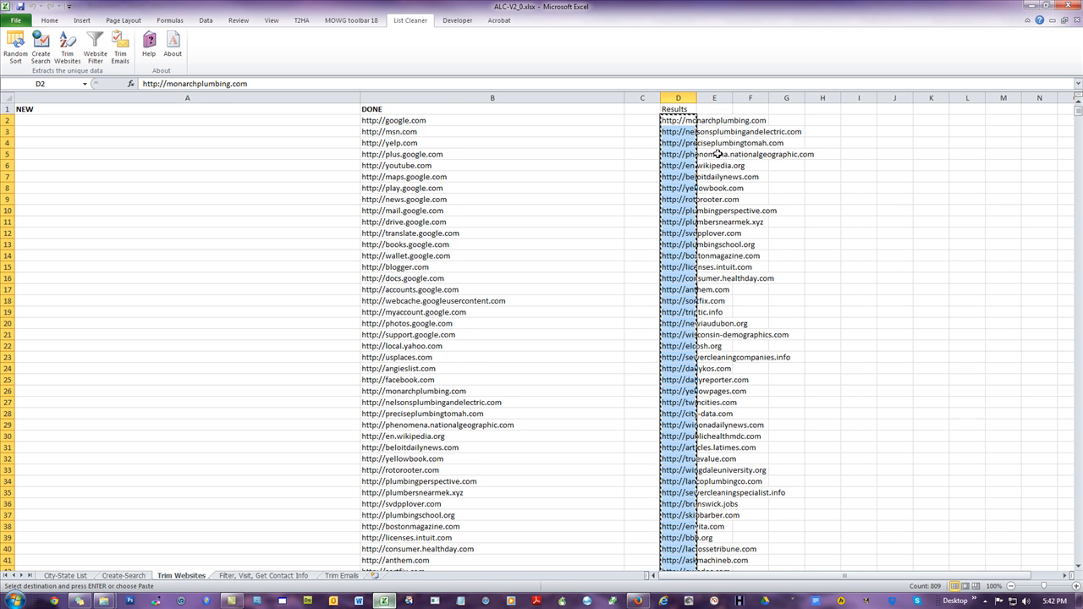
Step: Switch to the browser and paste the copied websites into the Bulk PageRank Checker text box
left_click(251, 576)
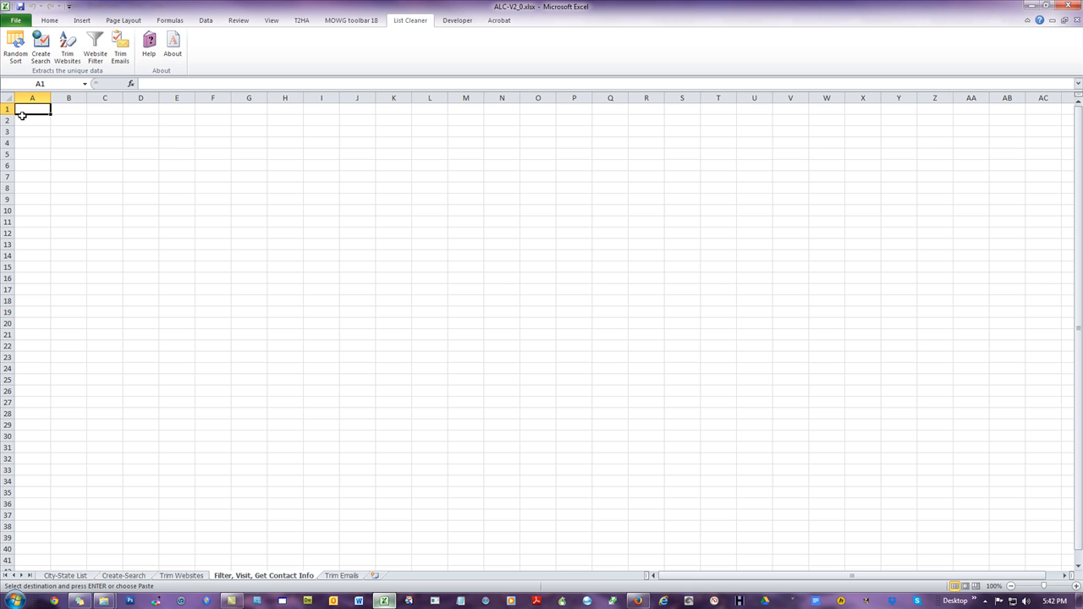
left_click(181, 576)
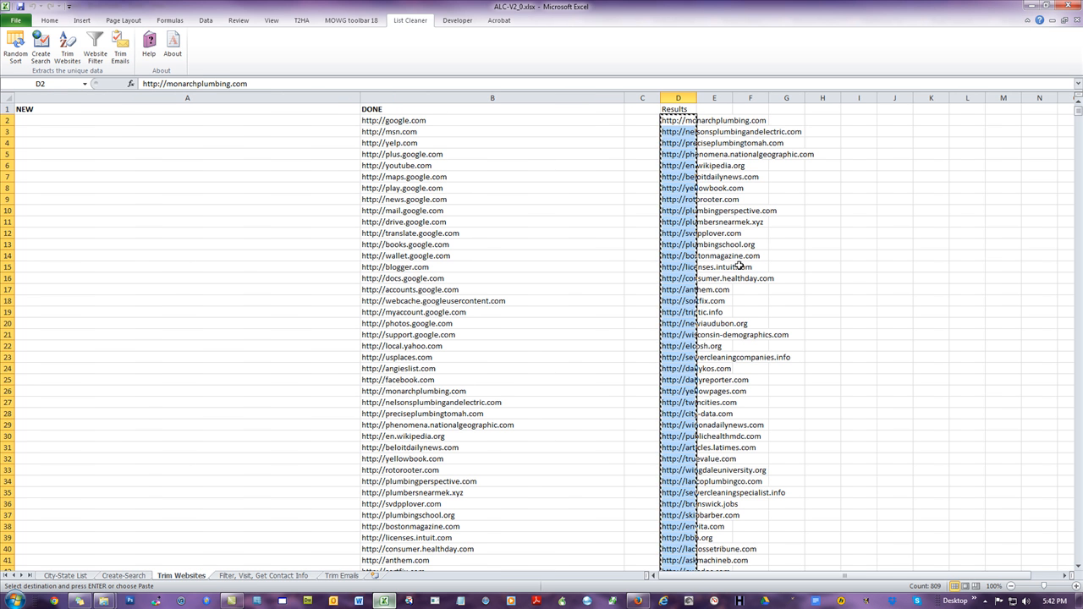
left_click(54, 601)
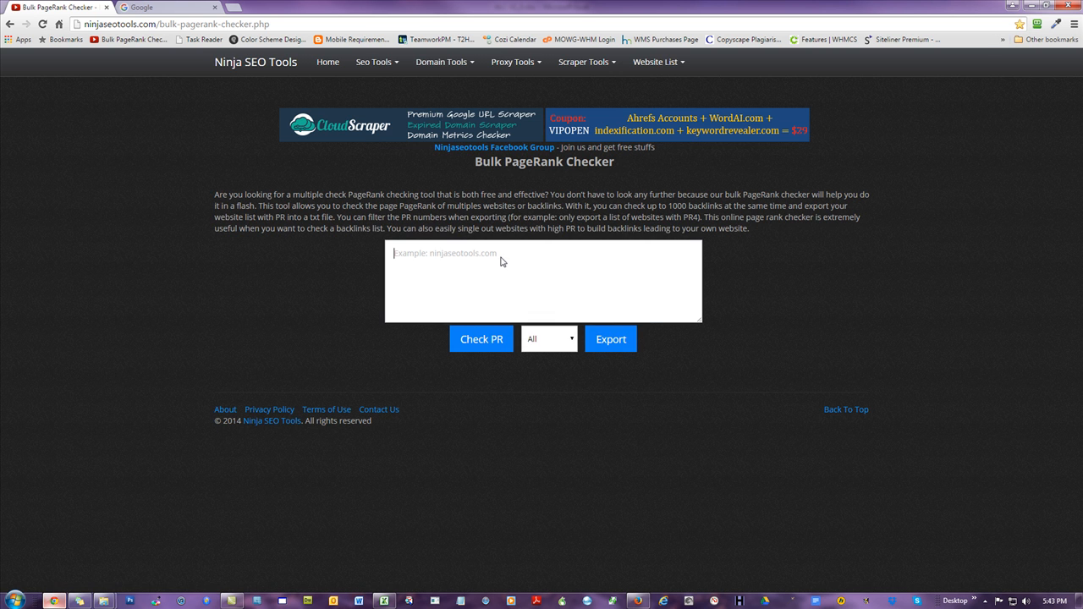
right_click(500, 262)
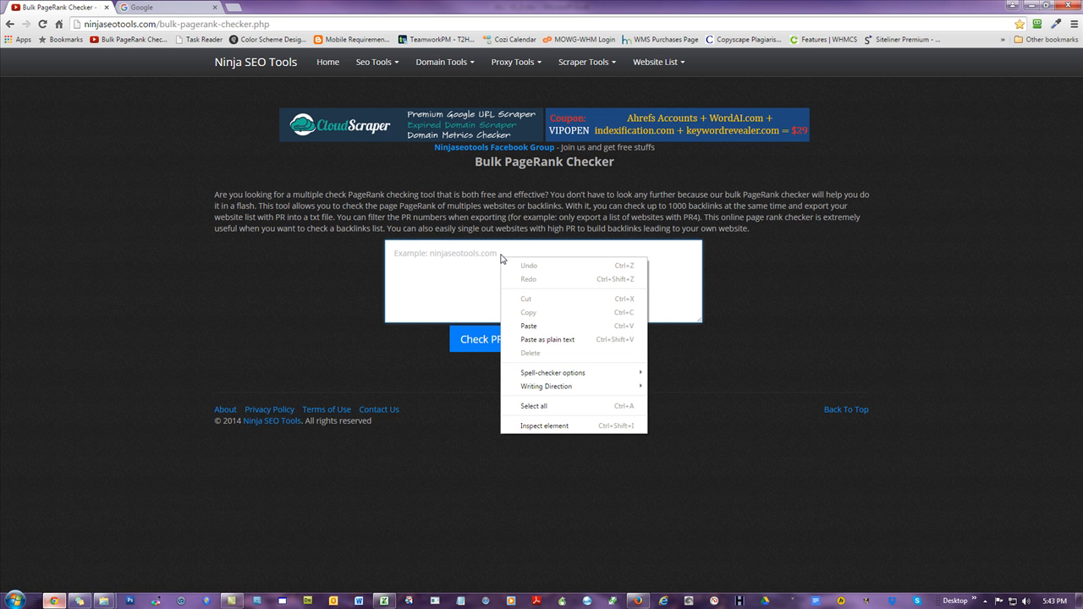
left_click(547, 327)
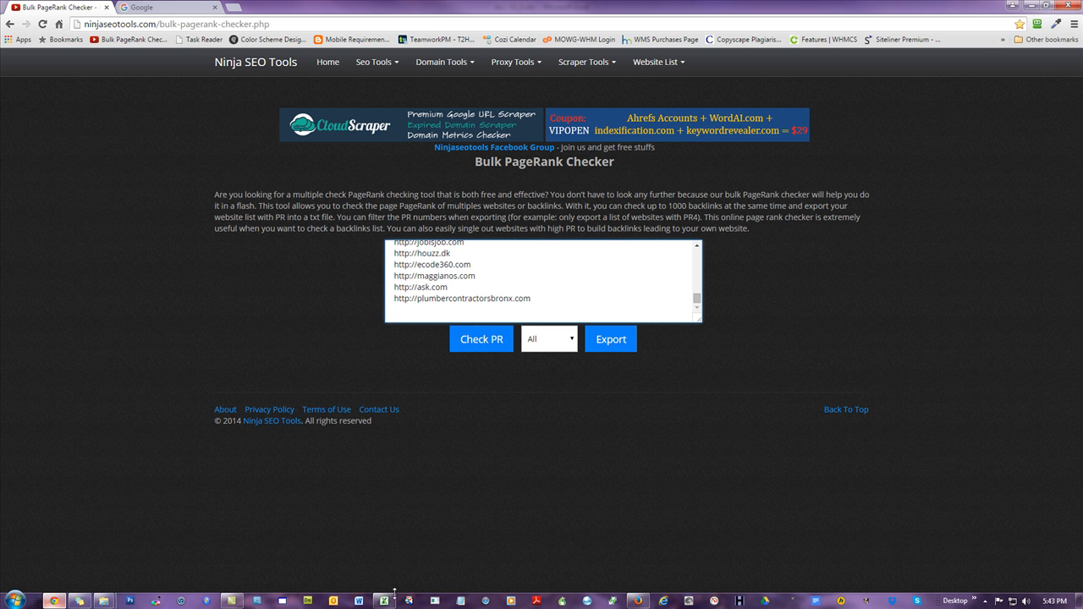
Step: Compare the end of the spreadsheet's Results column with the list pasted into the checker, then clear the copy selection
key("alt+Tab")
left_click(857, 221)
left_click_drag(1077, 115, 1066, 211)
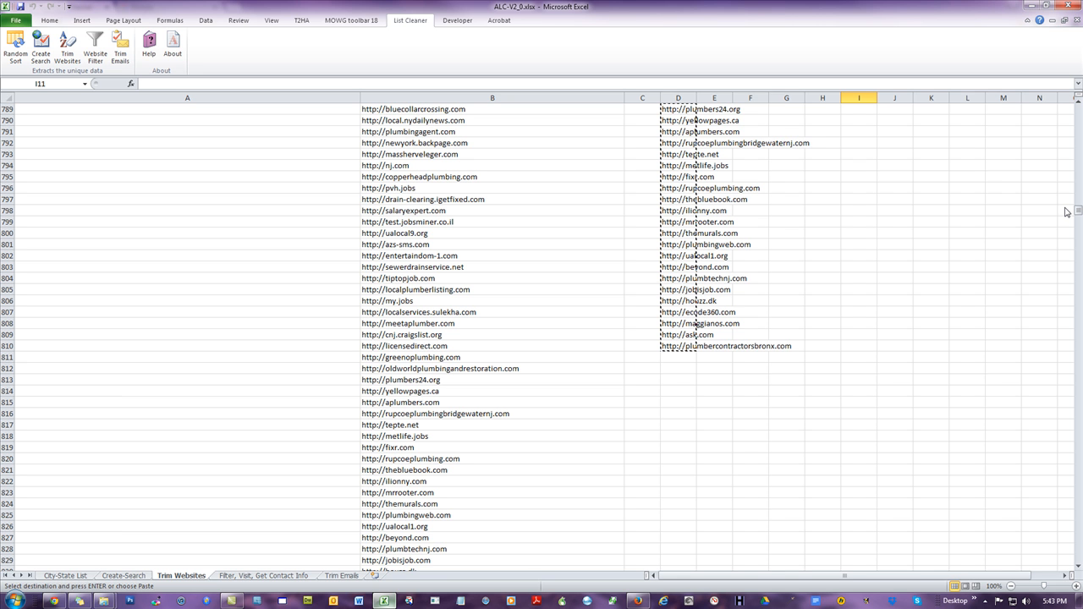
left_click_drag(1065, 211, 1067, 118)
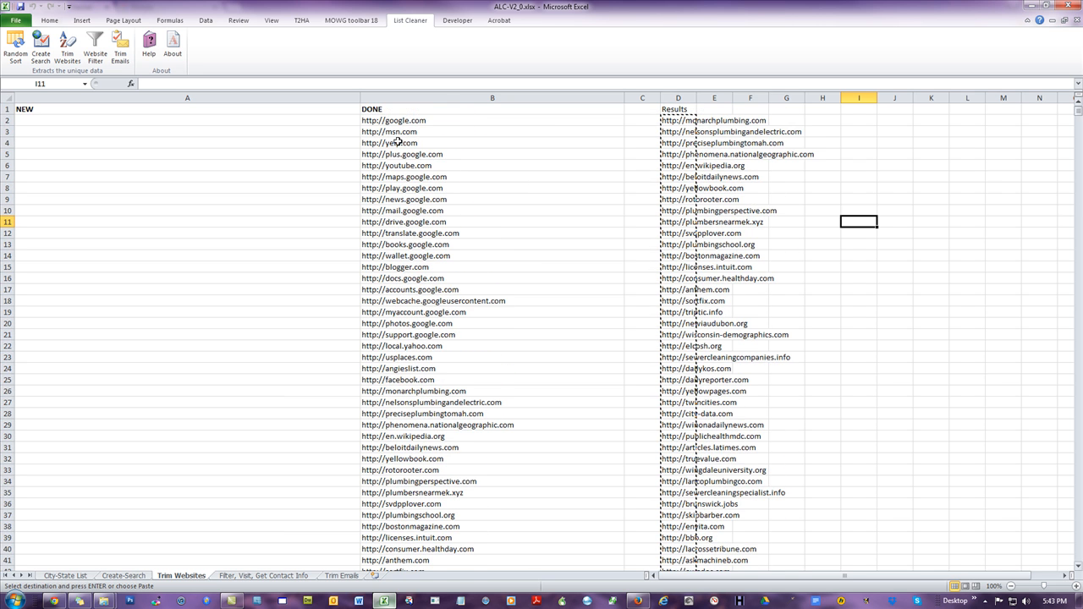
left_click(64, 119)
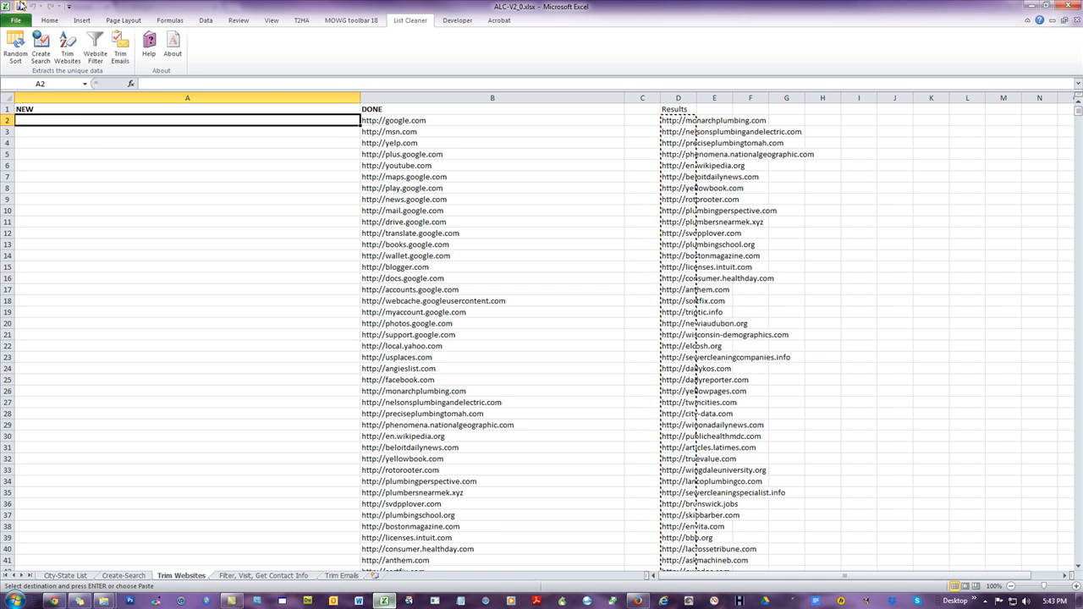
key("Escape")
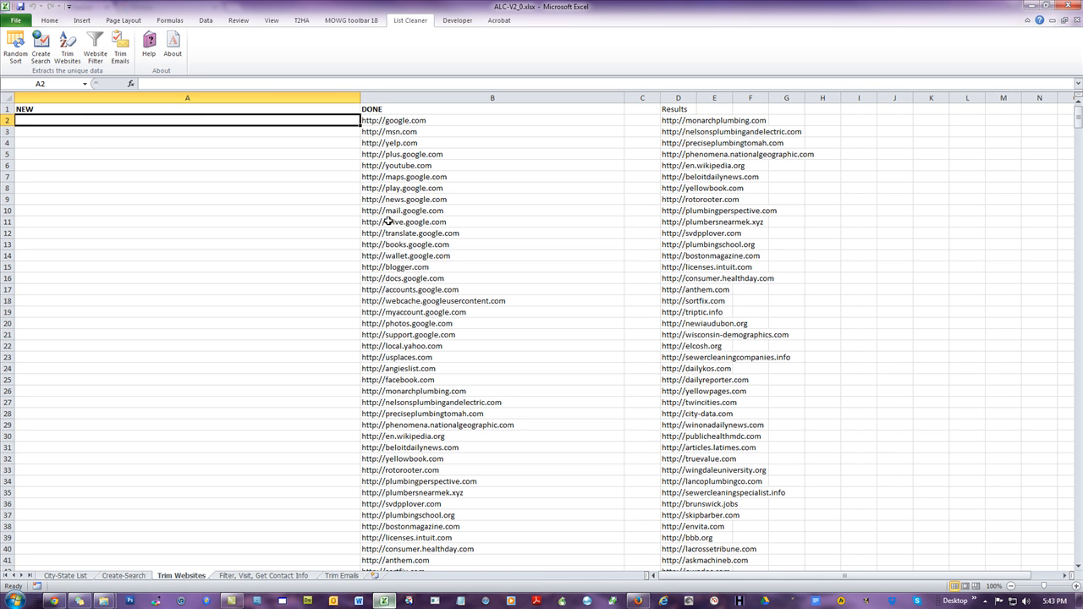
Step: Start the bulk PageRank check for the pasted websites in the browser
left_click(54, 601)
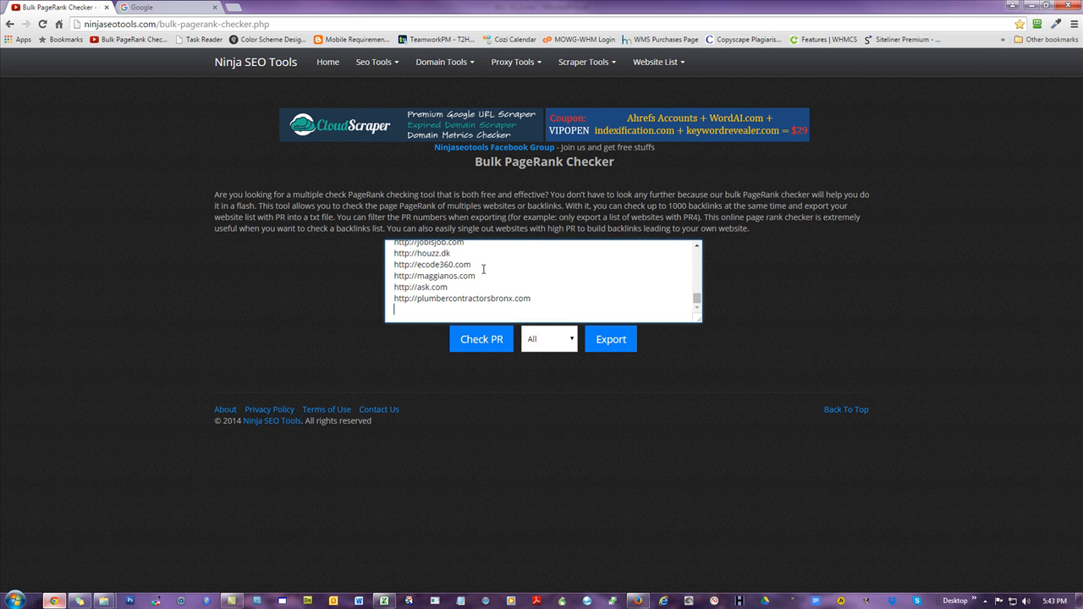
left_click(479, 340)
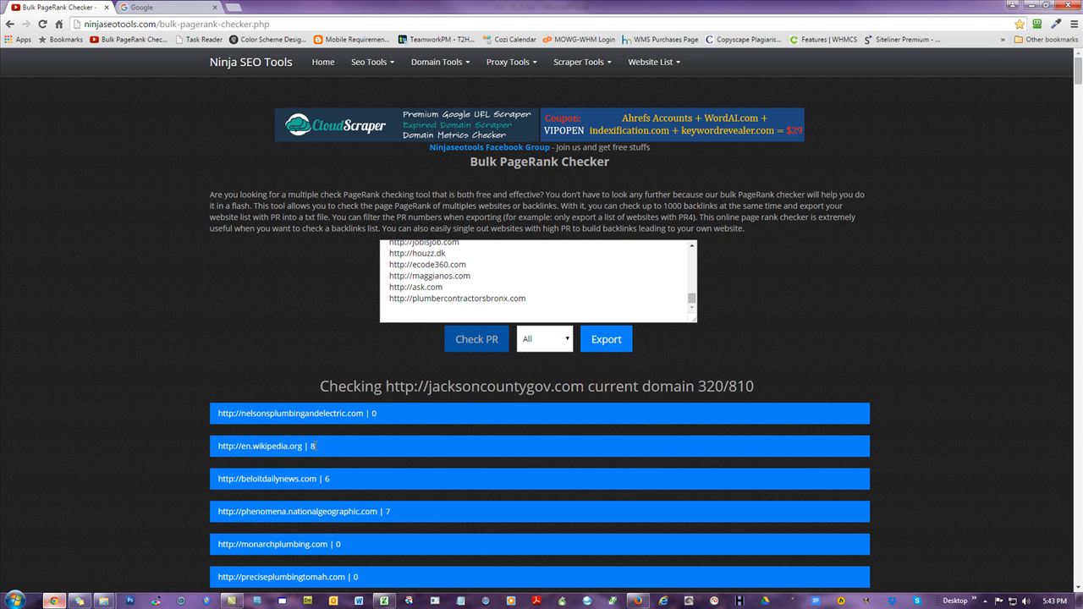
scroll(320, 446, "down", 3)
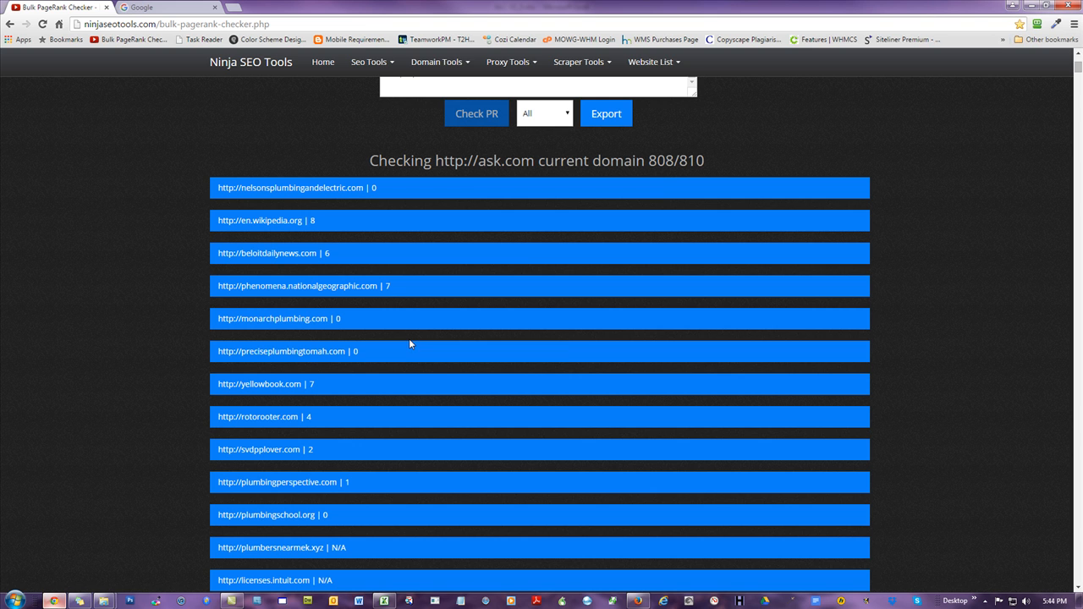
left_click_drag(674, 160, 649, 159)
left_click(662, 160)
left_click(384, 601)
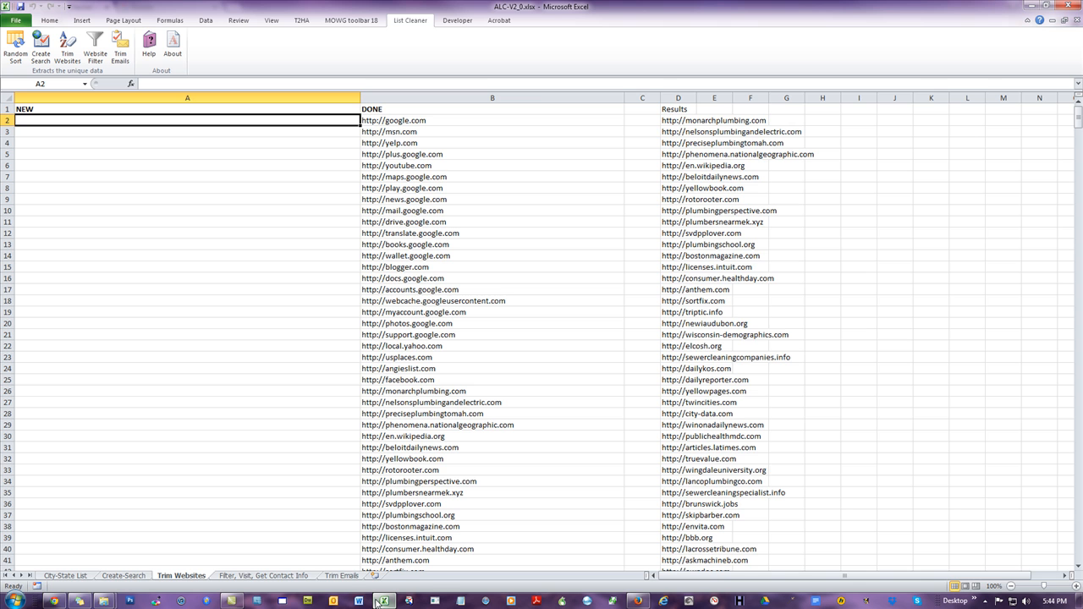
left_click(245, 577)
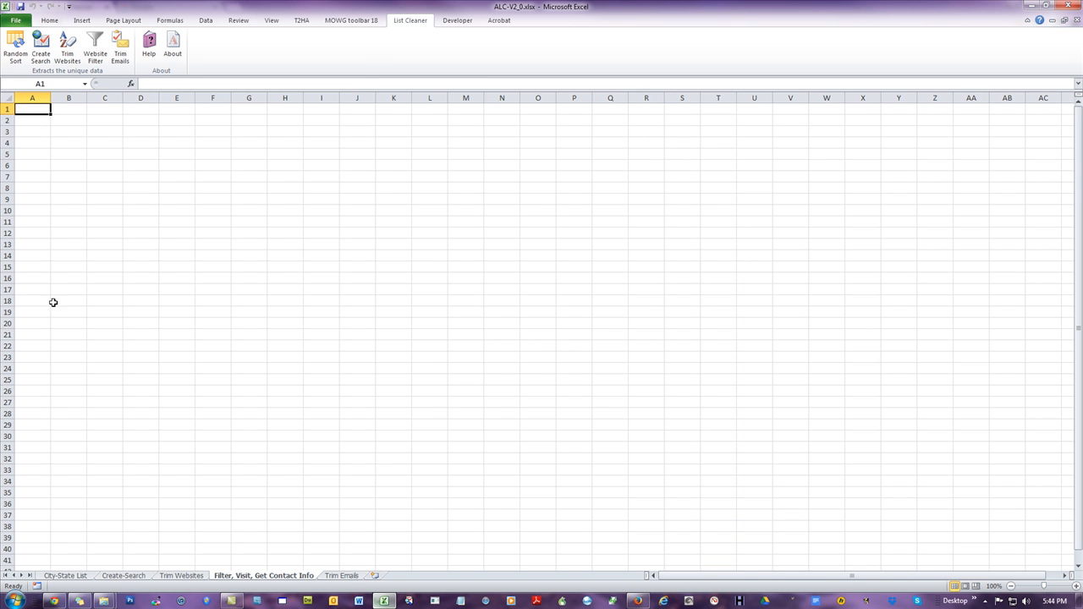
left_click(54, 600)
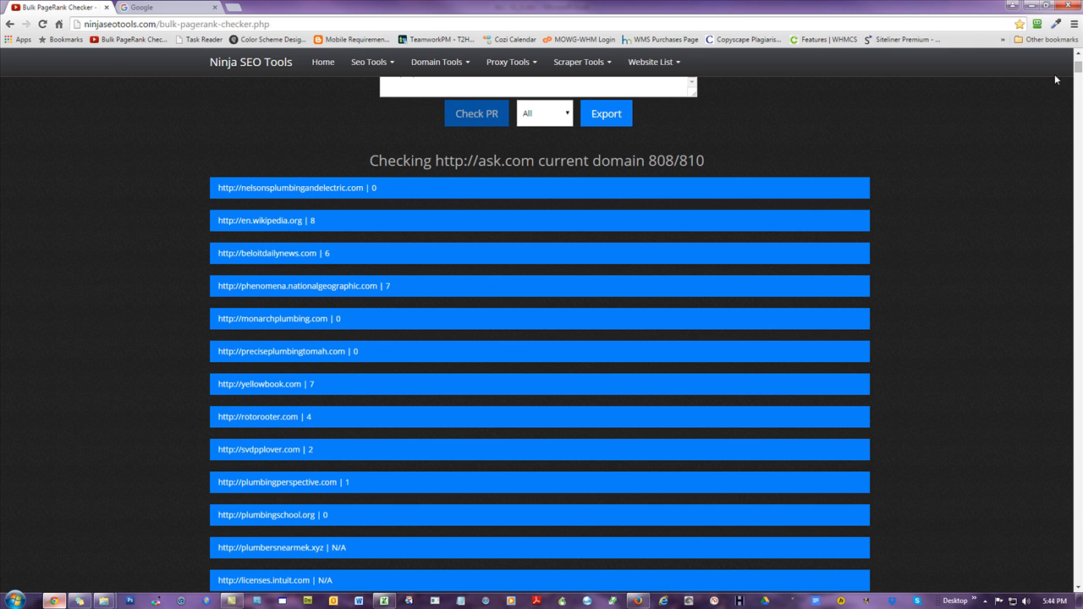
Step: Select all the PageRank results from the last entry up to the first and copy them
left_click_drag(1078, 68, 1054, 537)
scroll(1049, 541, "down", 5)
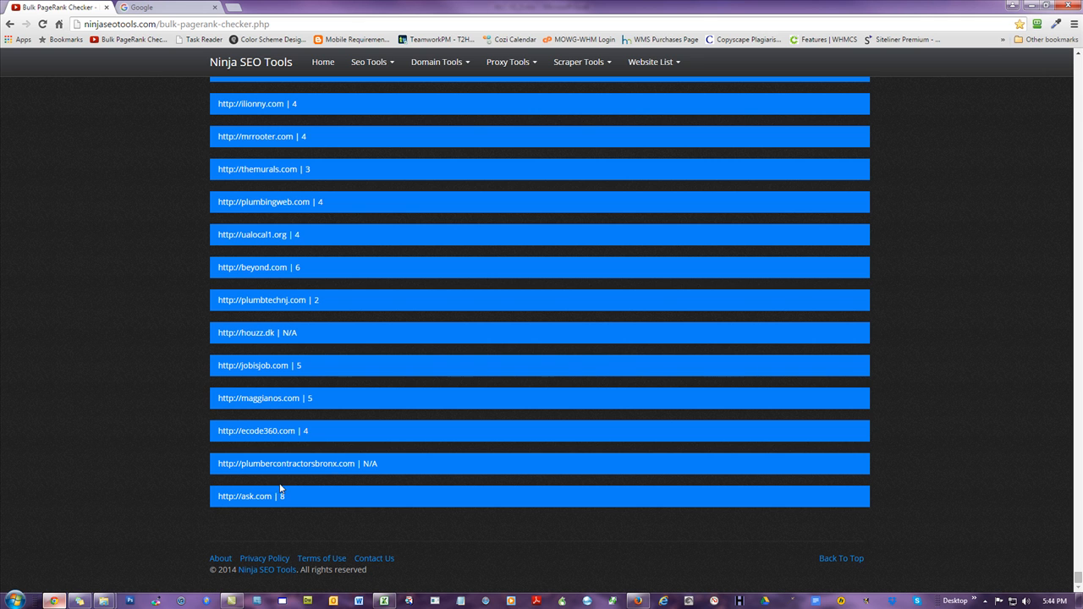
left_click_drag(310, 499, 471, 149)
left_click(219, 398)
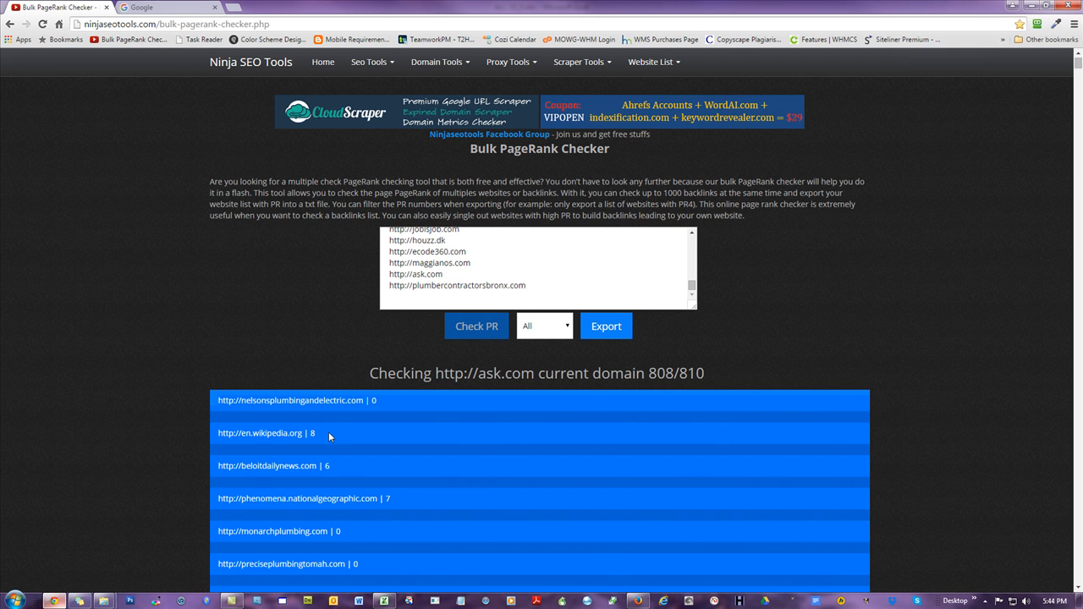
right_click(286, 434)
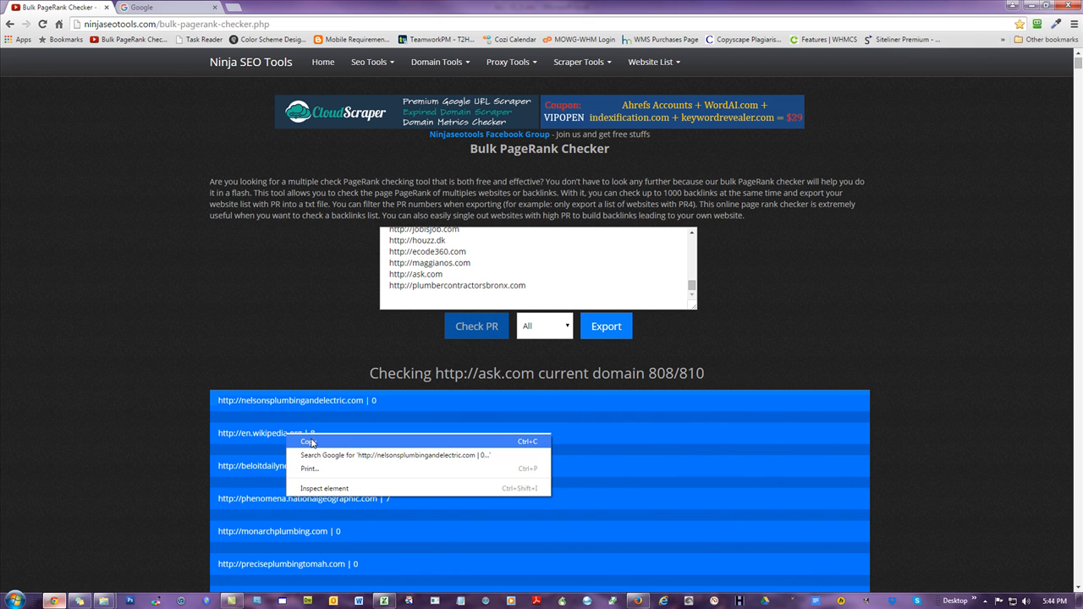
left_click(312, 441)
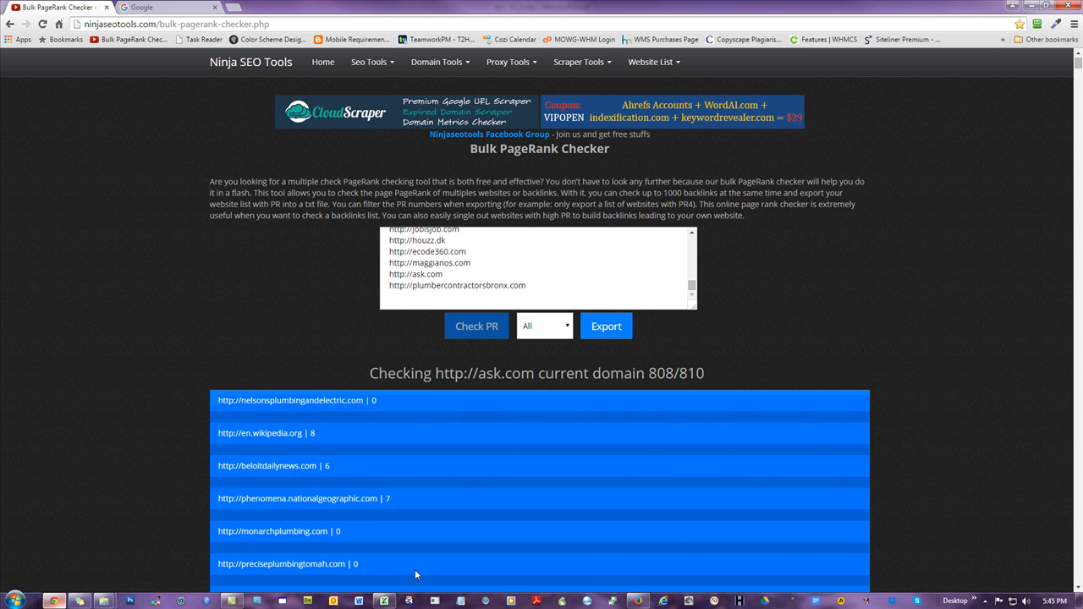
Step: Paste the PageRank results into cell A1 of the Filter, Visit, Get Contact Info sheet, matching destination formatting
left_click(385, 601)
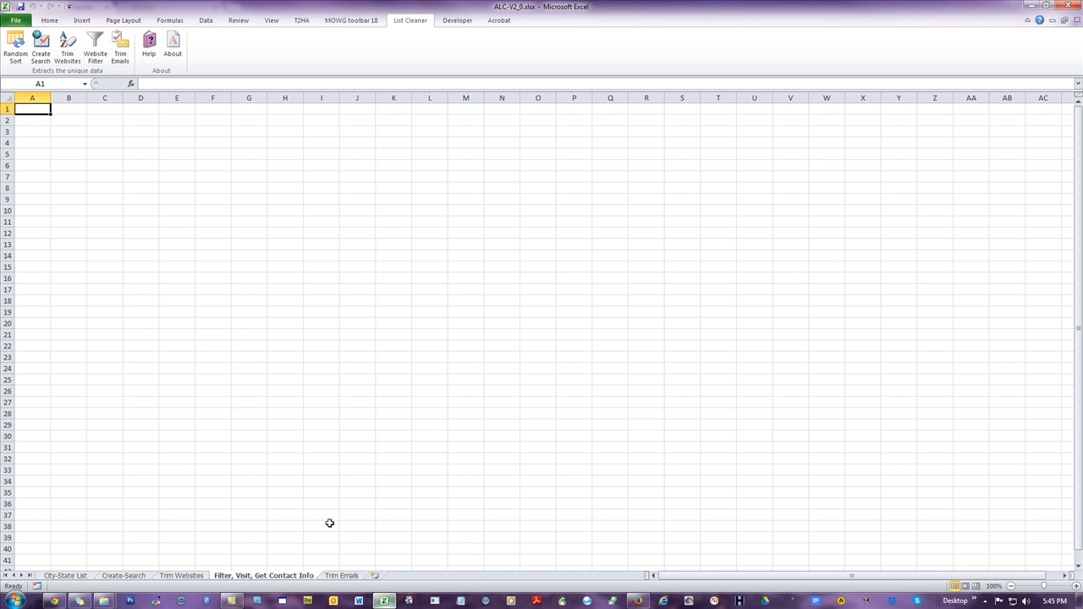
left_click(193, 575)
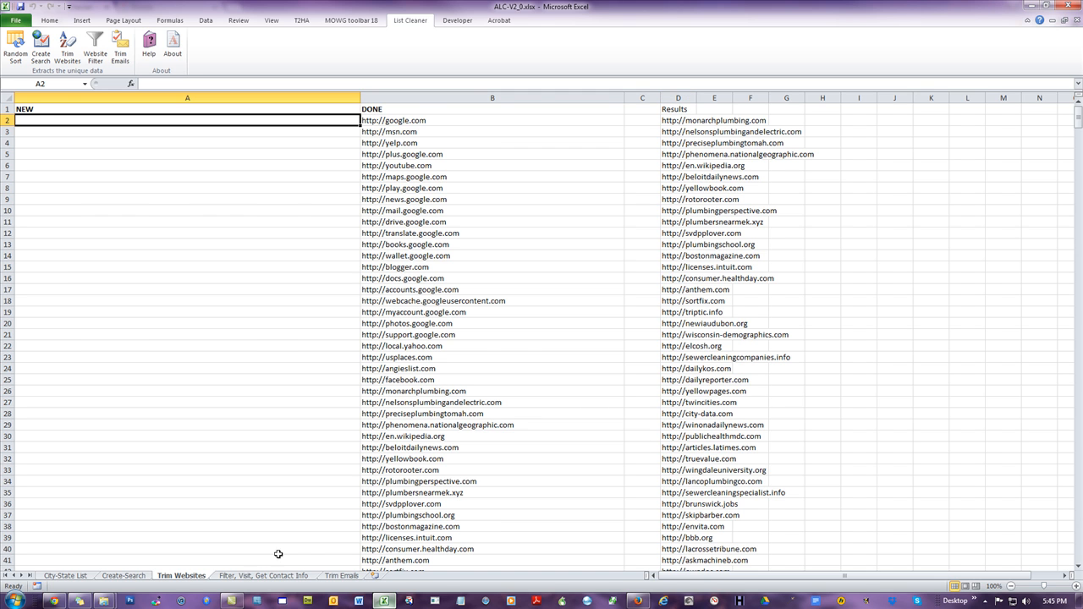
left_click(253, 575)
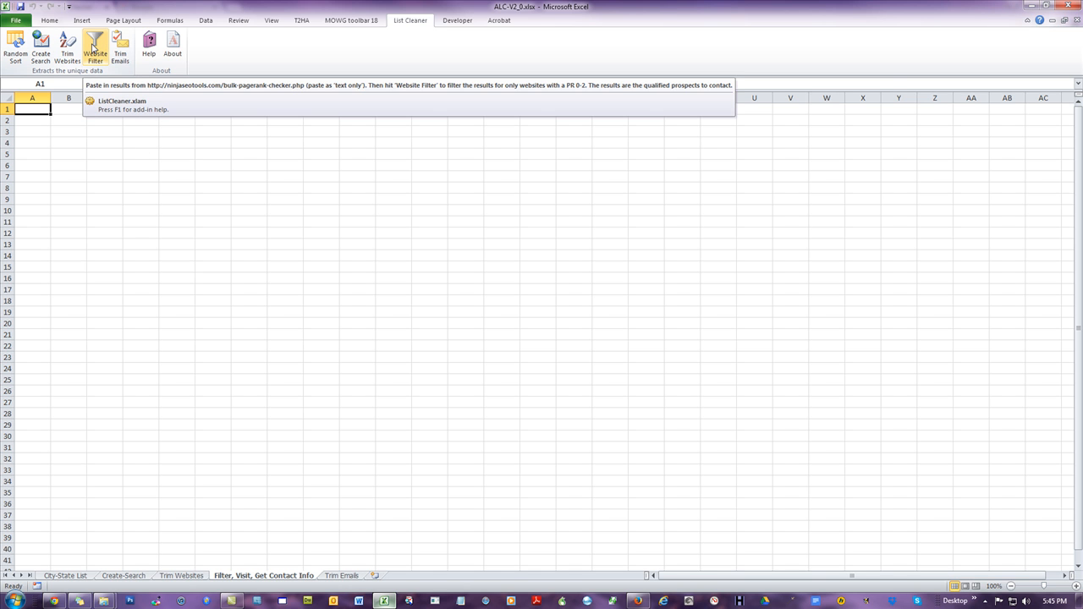
right_click(33, 108)
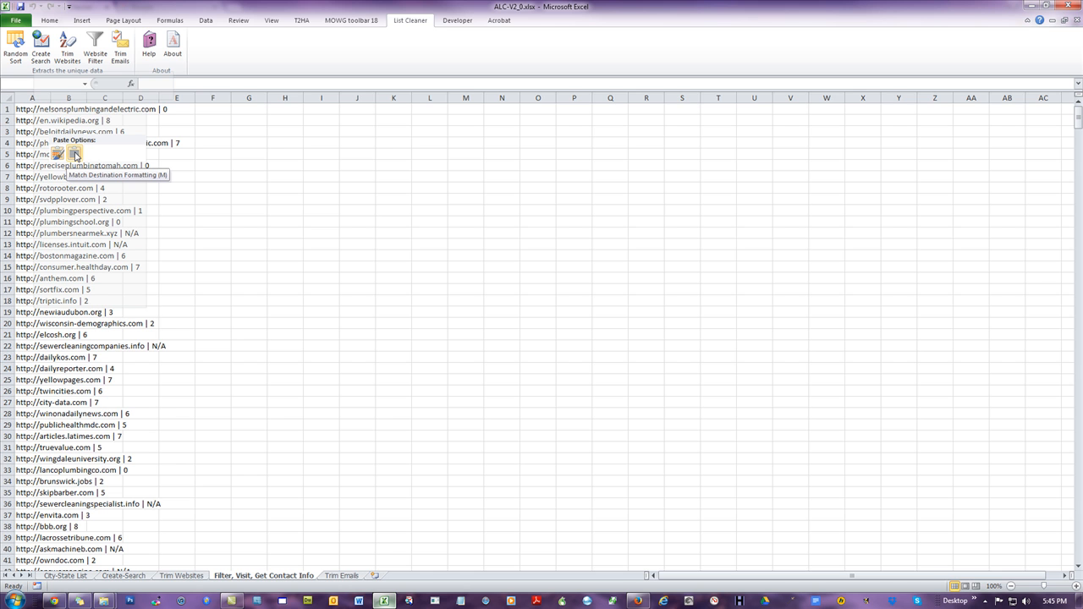
left_click(74, 154)
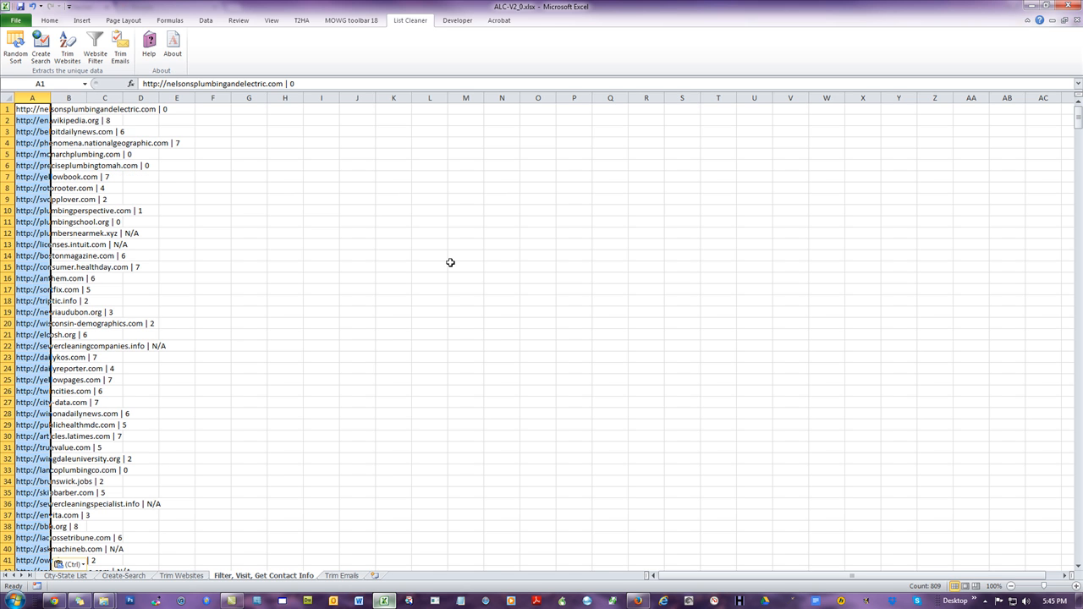
Step: Autofit column A to the width of the pasted PageRank results
left_click(450, 262)
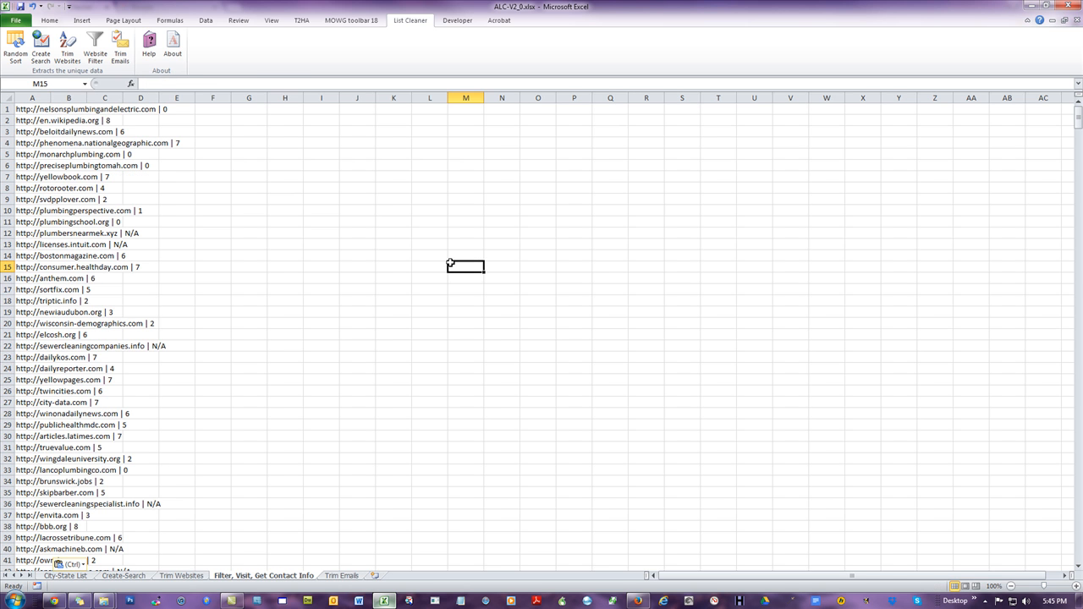
double_click(50, 97)
left_click(373, 174)
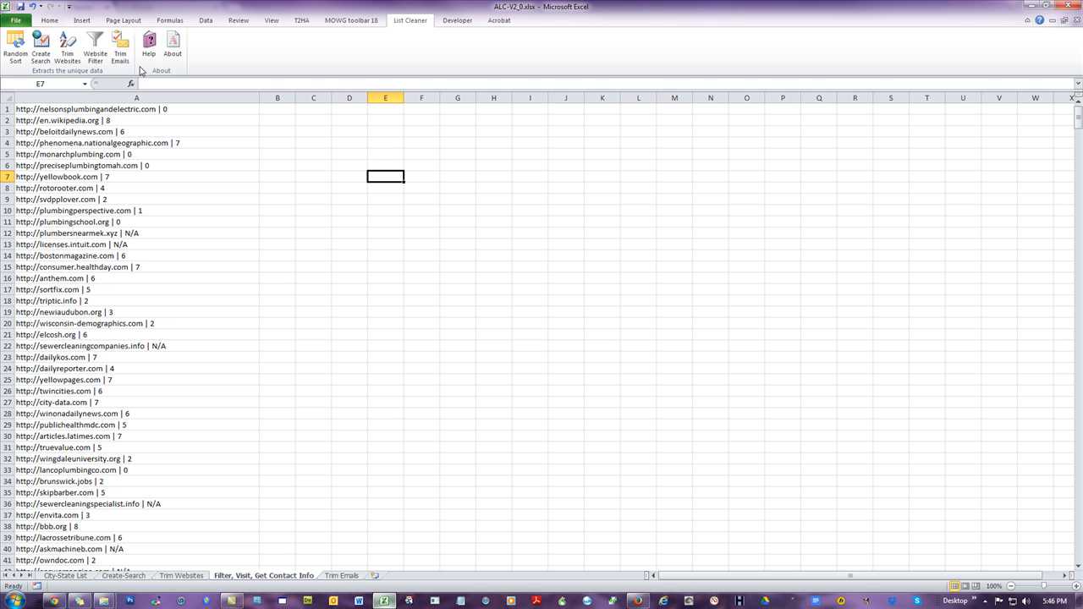
Step: Run Website Filter with the higher number set to 3 and #N/A included, then dismiss the completion message
left_click(100, 46)
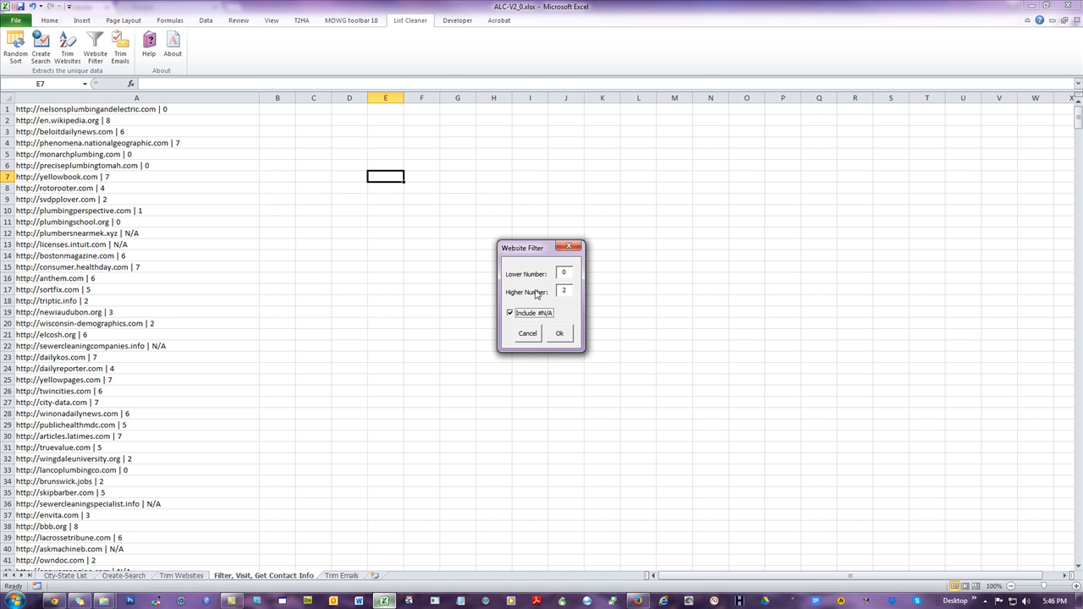
left_click_drag(569, 291, 480, 288)
left_click(566, 292)
double_click(568, 290)
type("3")
left_click(511, 314)
left_click(511, 314)
left_click(569, 333)
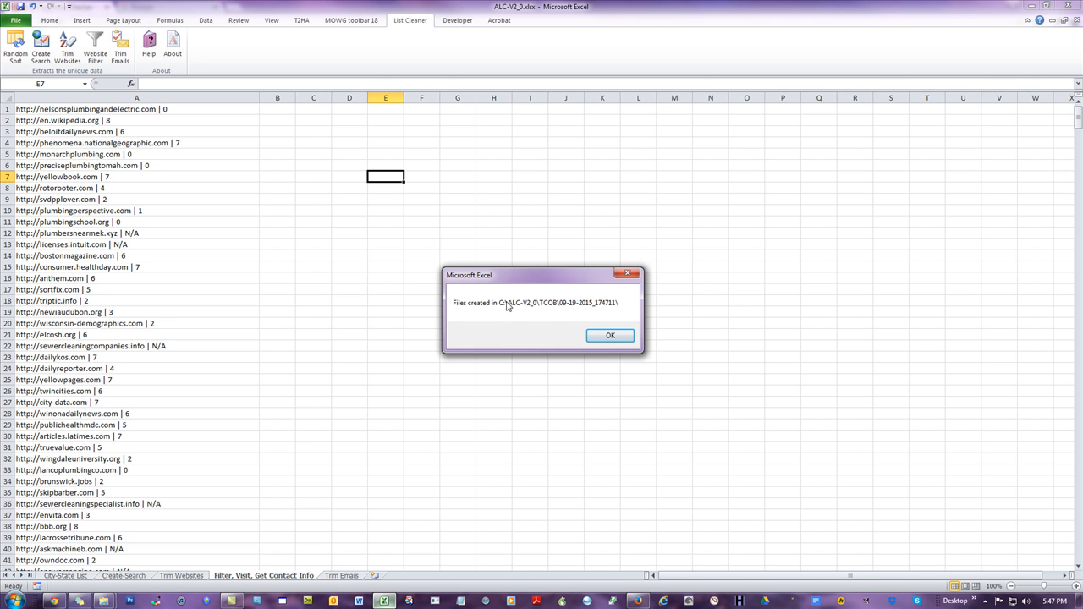
left_click(609, 337)
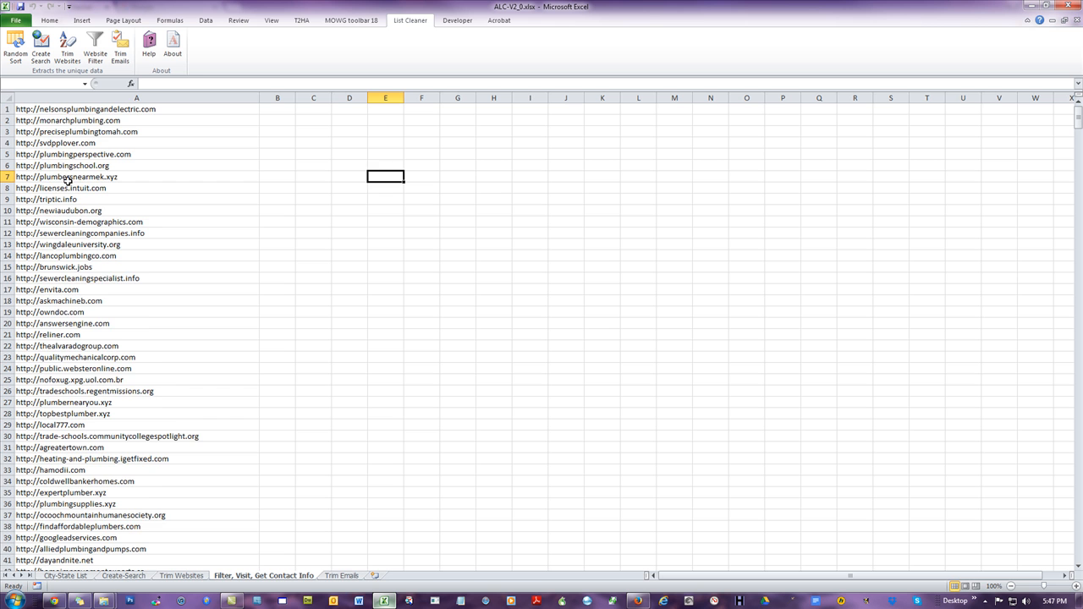
Step: Scroll through the filtered website list down to its last entry and back up
scroll(103, 310, "down", 1)
scroll(103, 310, "down", 6)
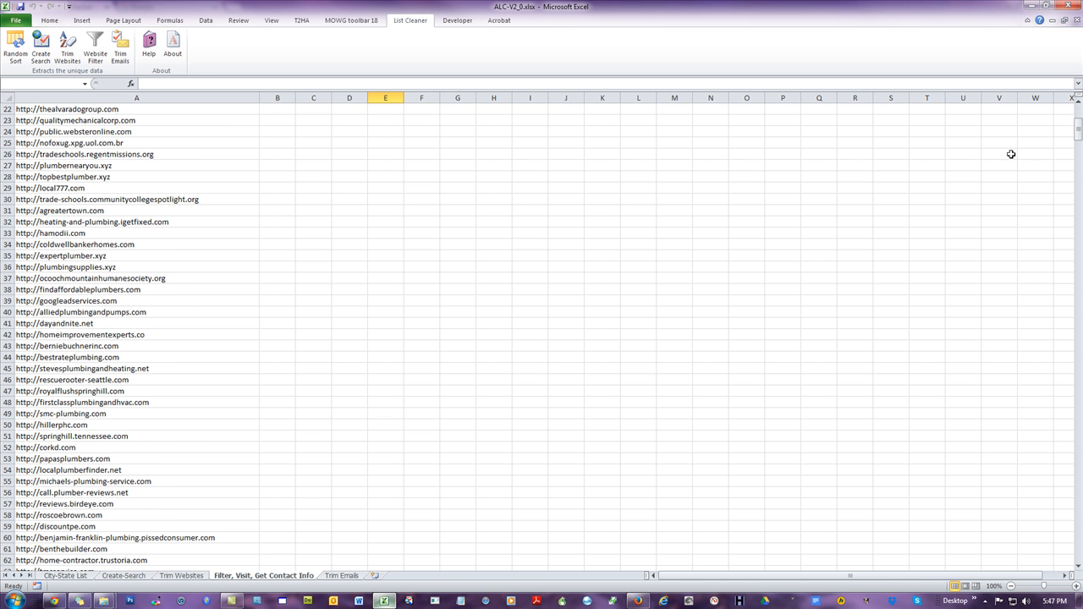
left_click_drag(1078, 131, 1027, 404)
left_click(42, 378)
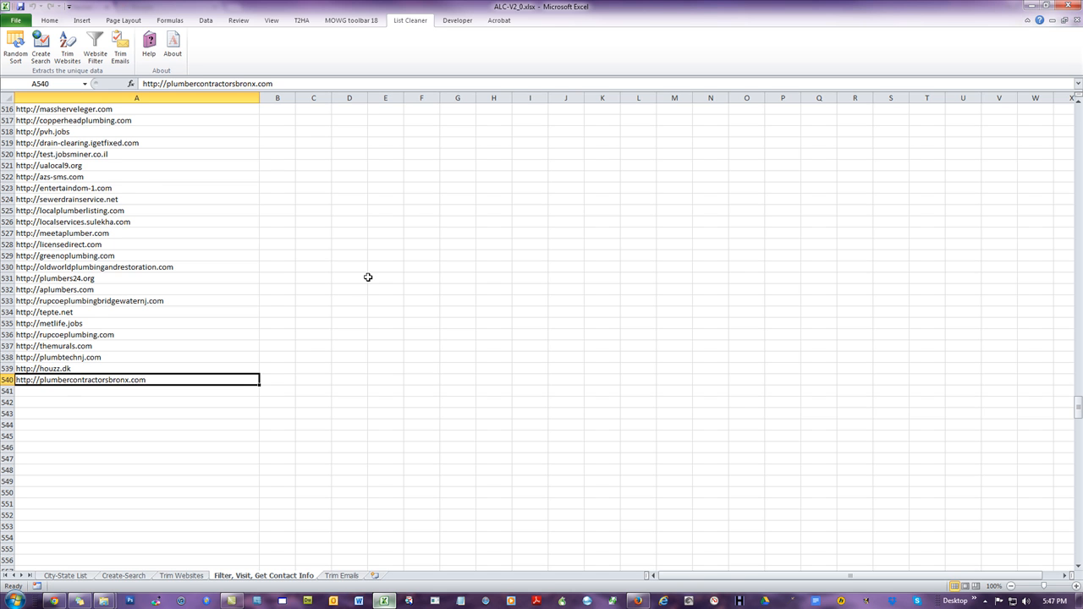
scroll(64, 315, "up", 1)
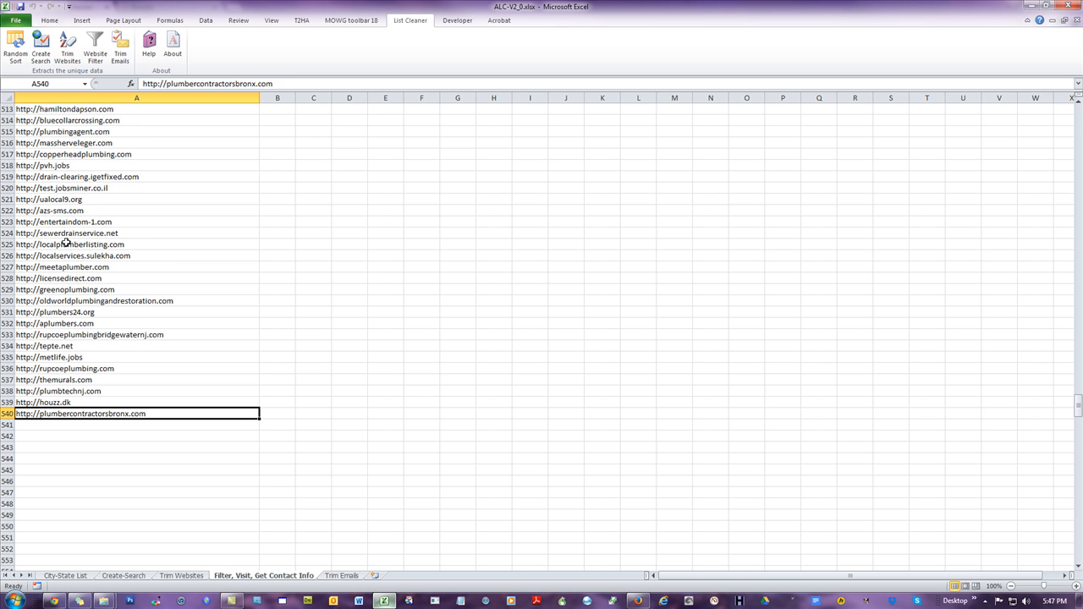
scroll(79, 300, "up", 2)
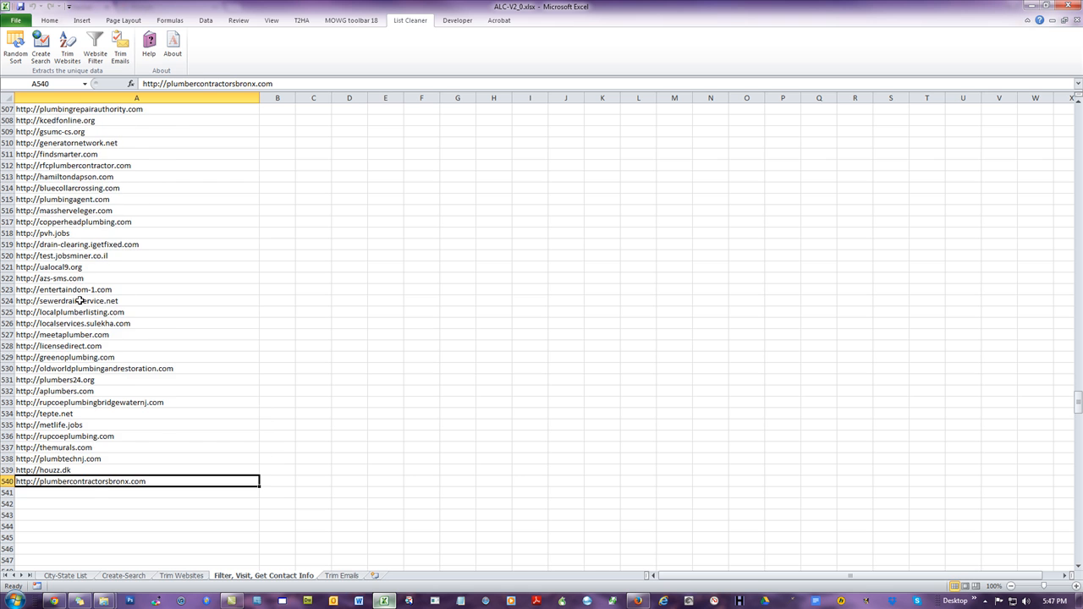
scroll(78, 300, "up", 3)
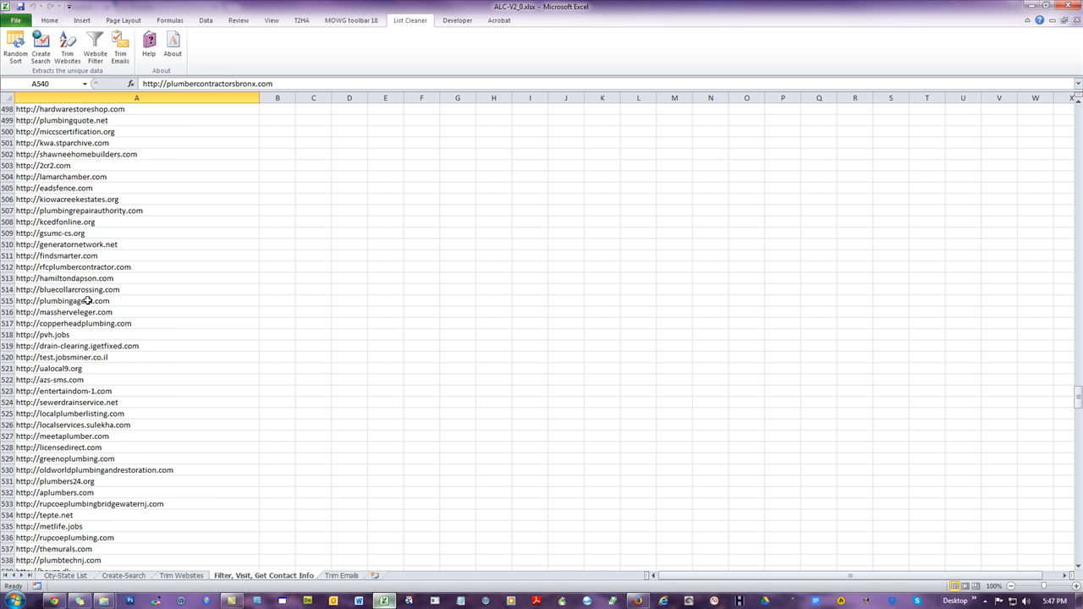
scroll(88, 300, "up", 5)
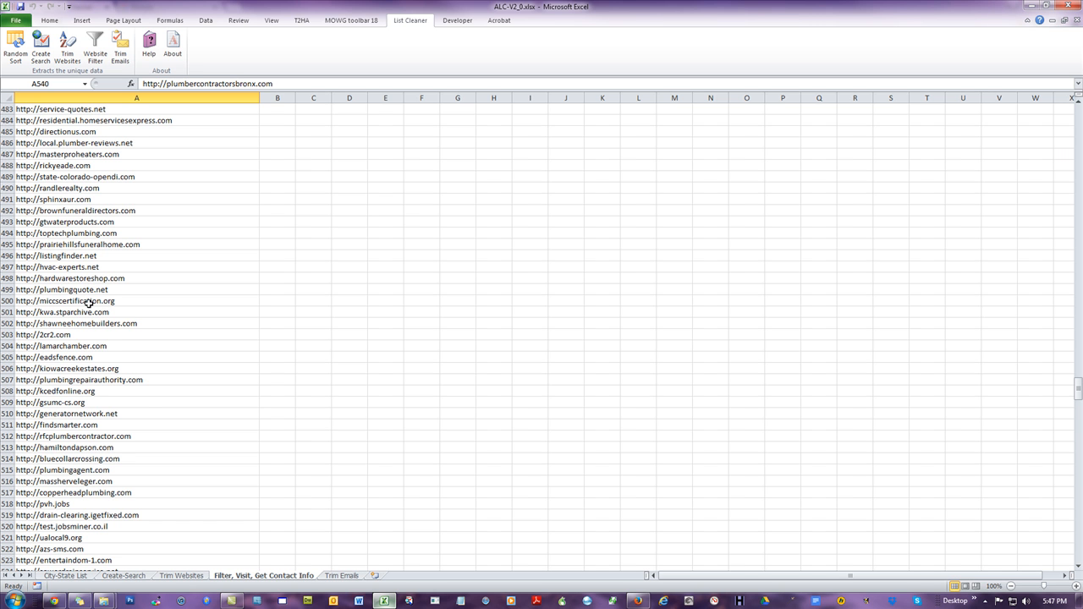
Step: Browse the filtered website list once more from its last entry back up to the top
scroll(88, 303, "up", 9)
scroll(88, 303, "up", 4)
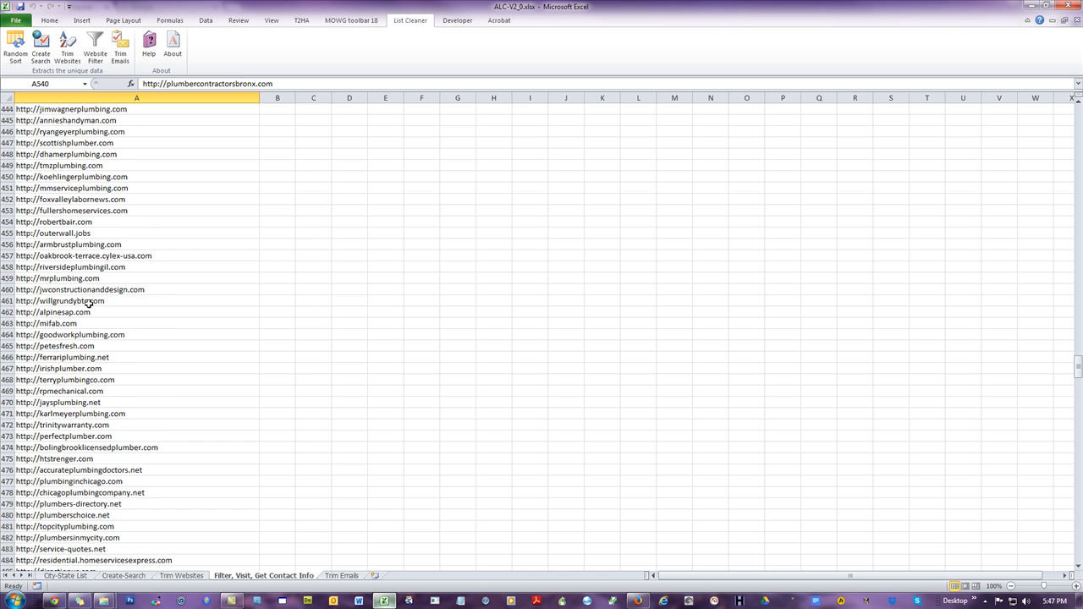
scroll(88, 303, "up", 4)
scroll(88, 303, "up", 6)
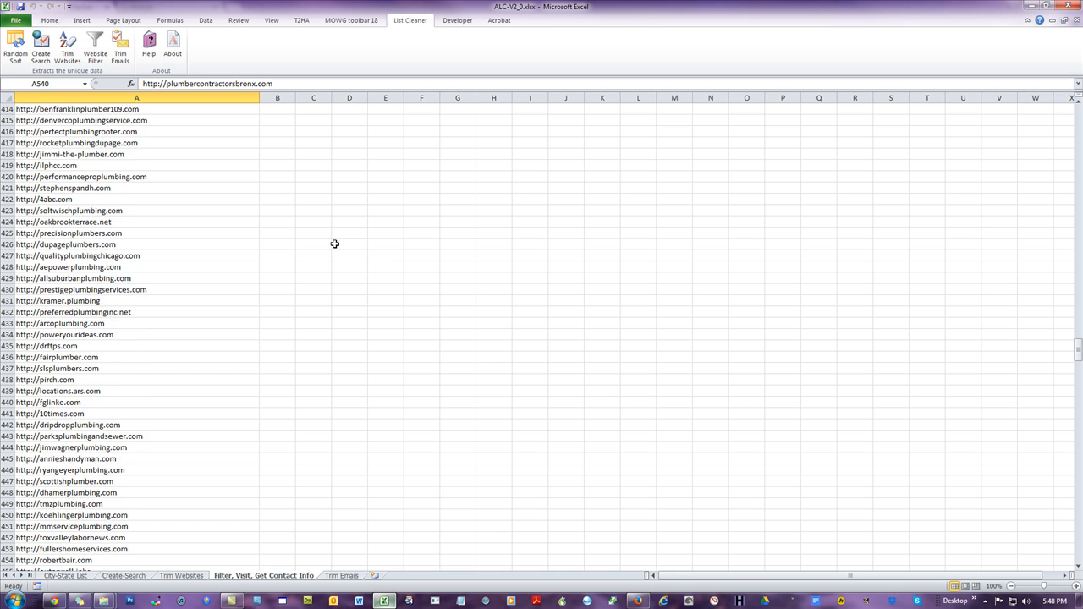
scroll(335, 244, "up", 4)
scroll(335, 243, "up", 8)
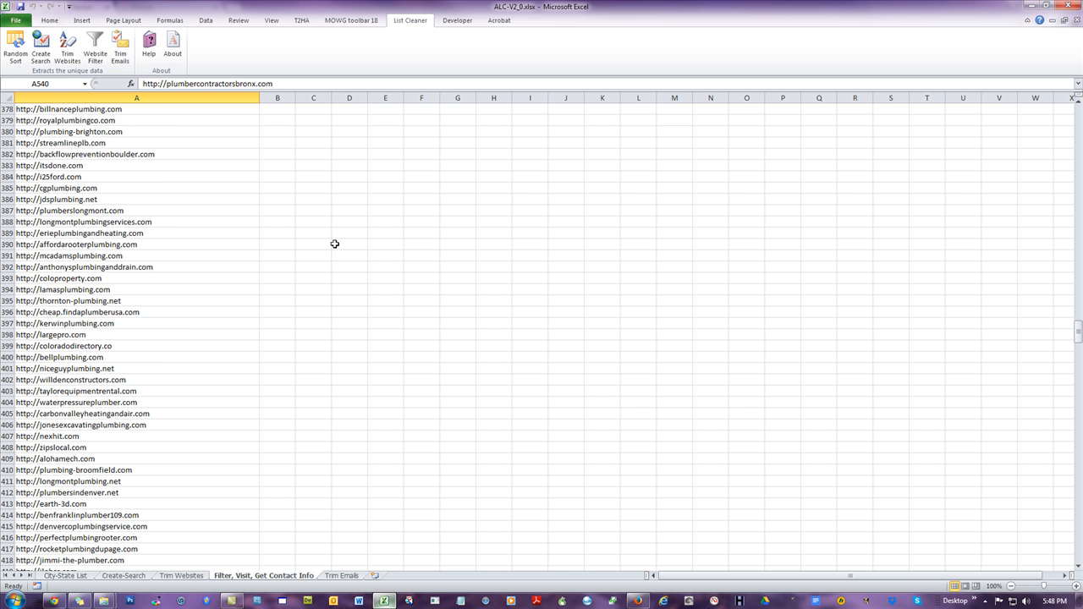
scroll(334, 244, "up", 10)
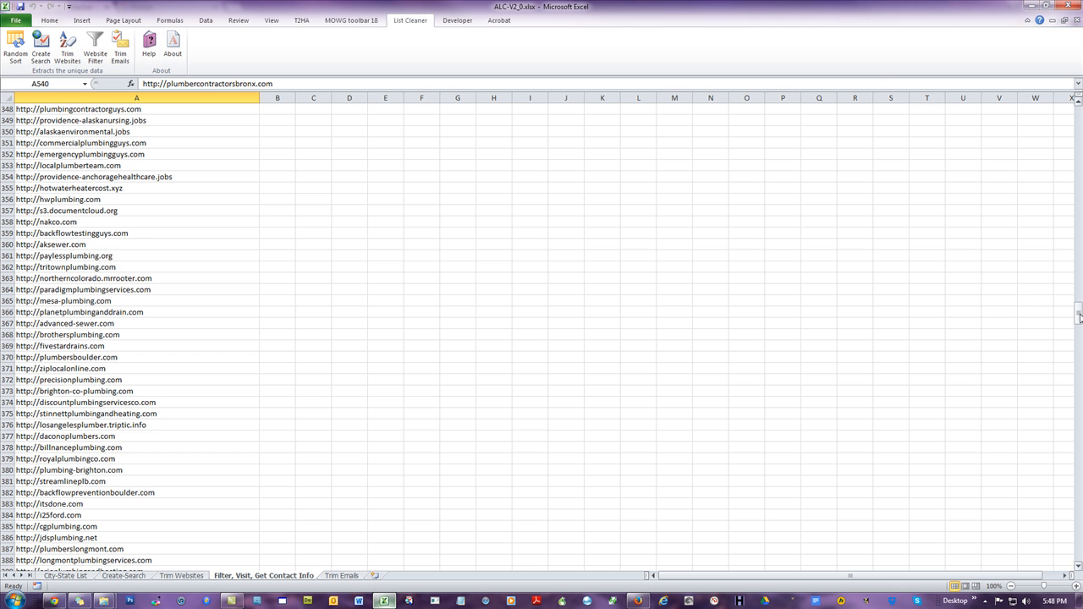
left_click_drag(1078, 315, 1055, 418)
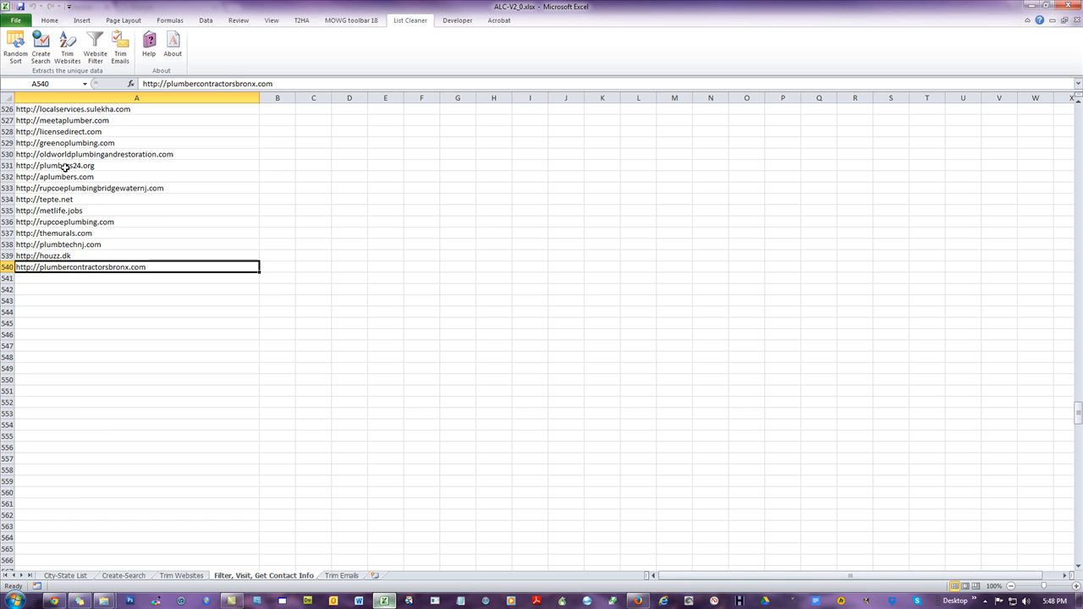
scroll(612, 293, "up", 13)
left_click_drag(1073, 388, 1072, 119)
left_click(63, 109)
left_click(321, 188)
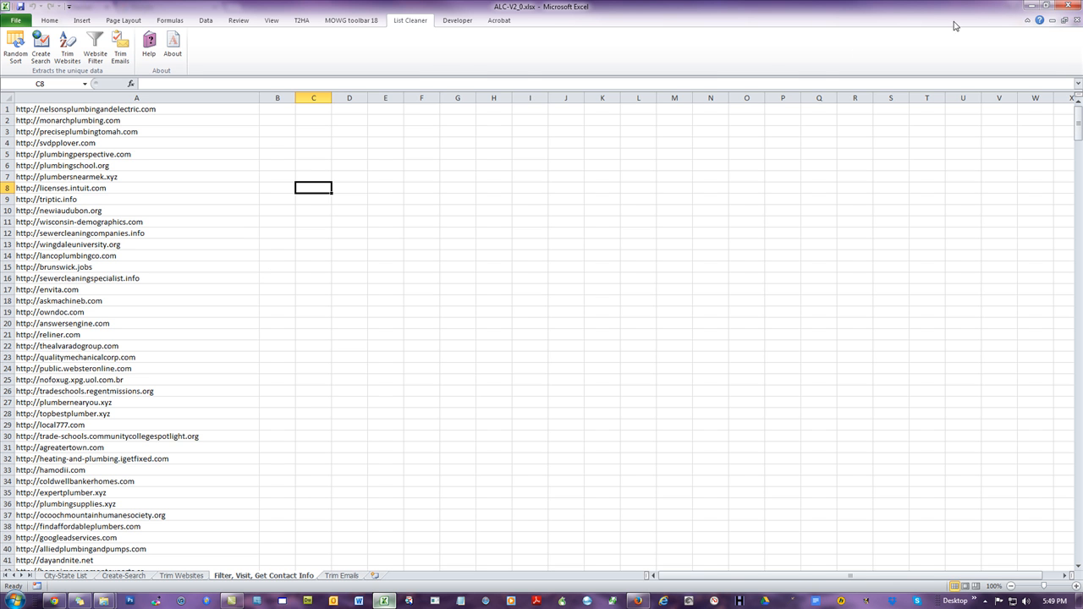
Step: Open the 09-19-2015_174711 folder in TCOB to check its contents, then delete that folder
left_click(1028, 7)
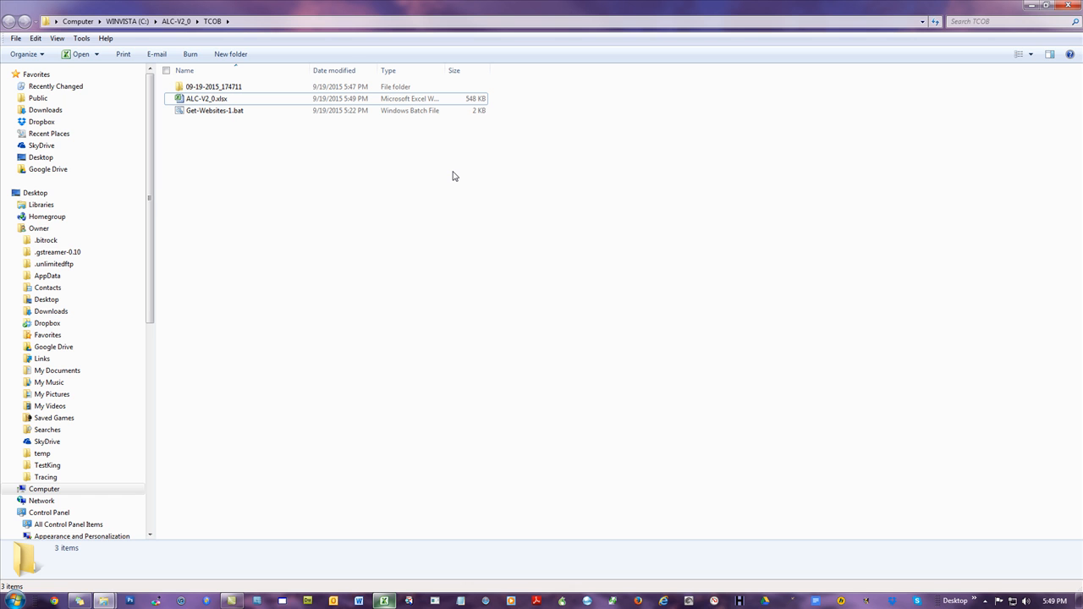
left_click(453, 176)
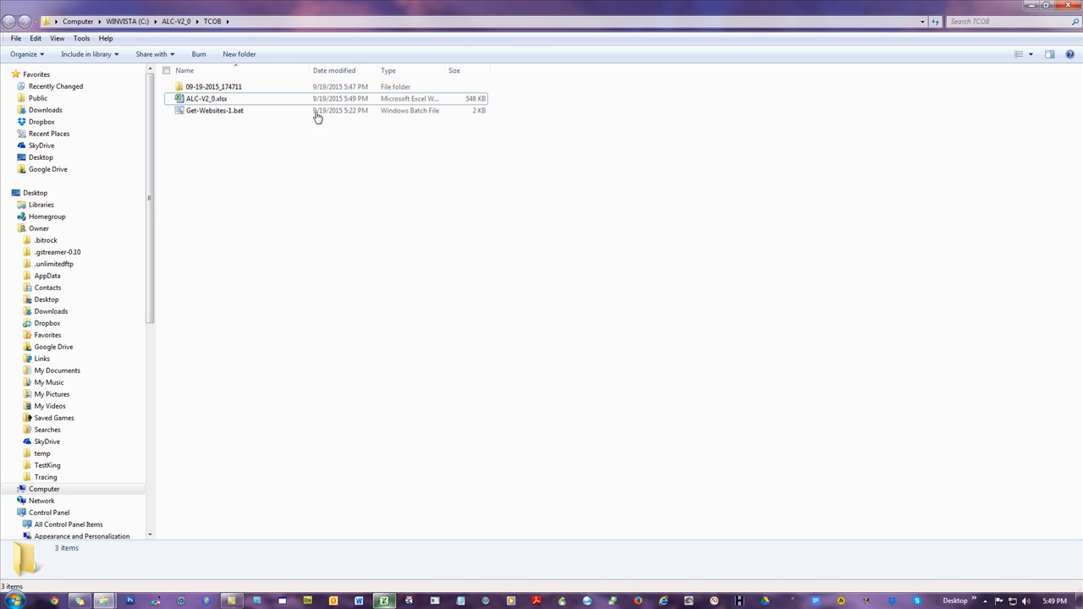
double_click(218, 88)
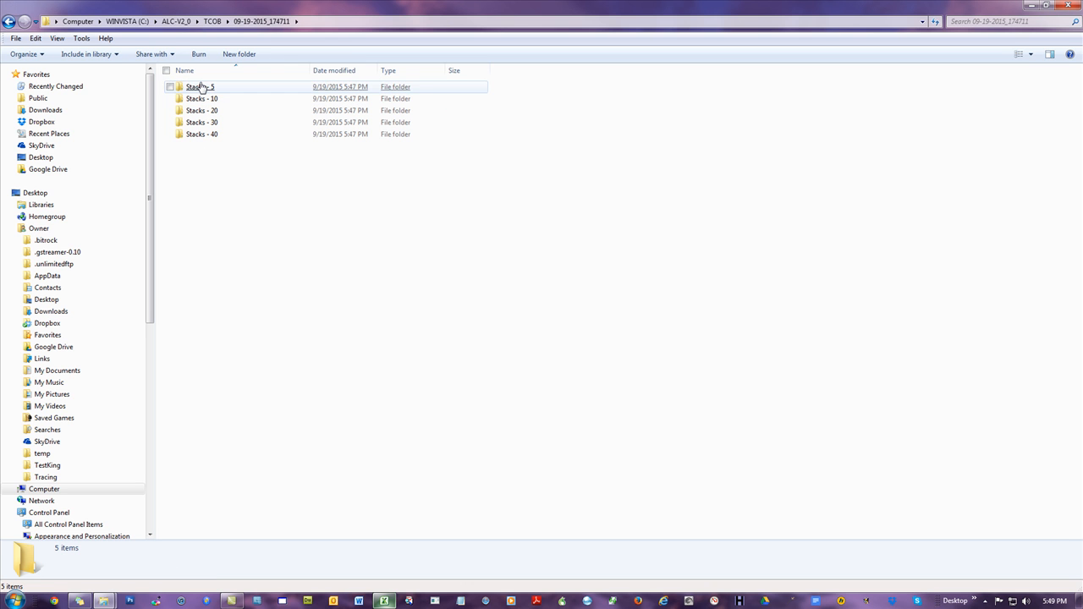
left_click(212, 21)
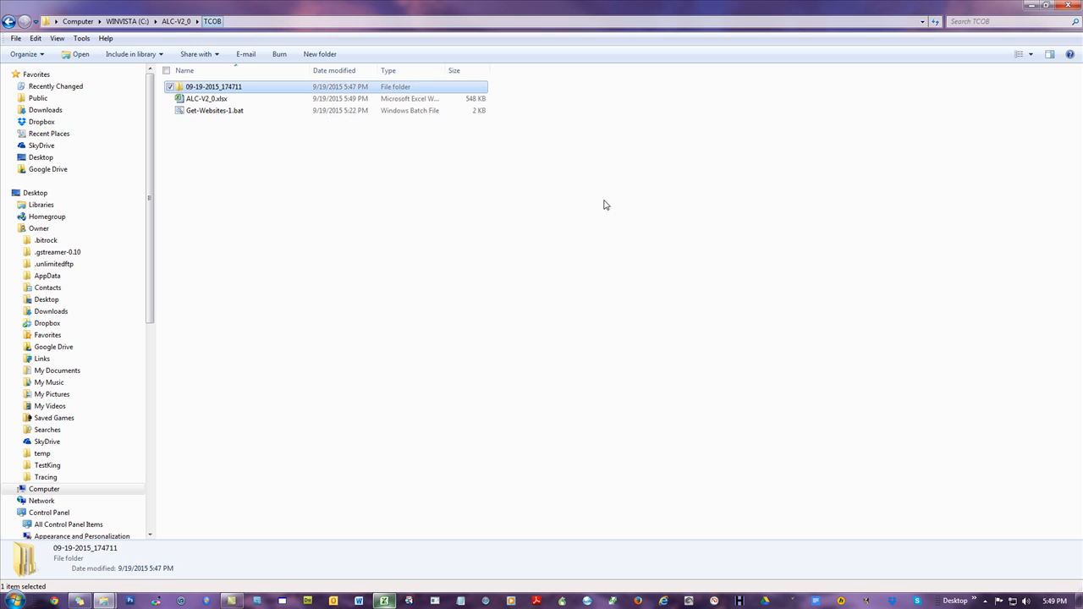
right_click(224, 86)
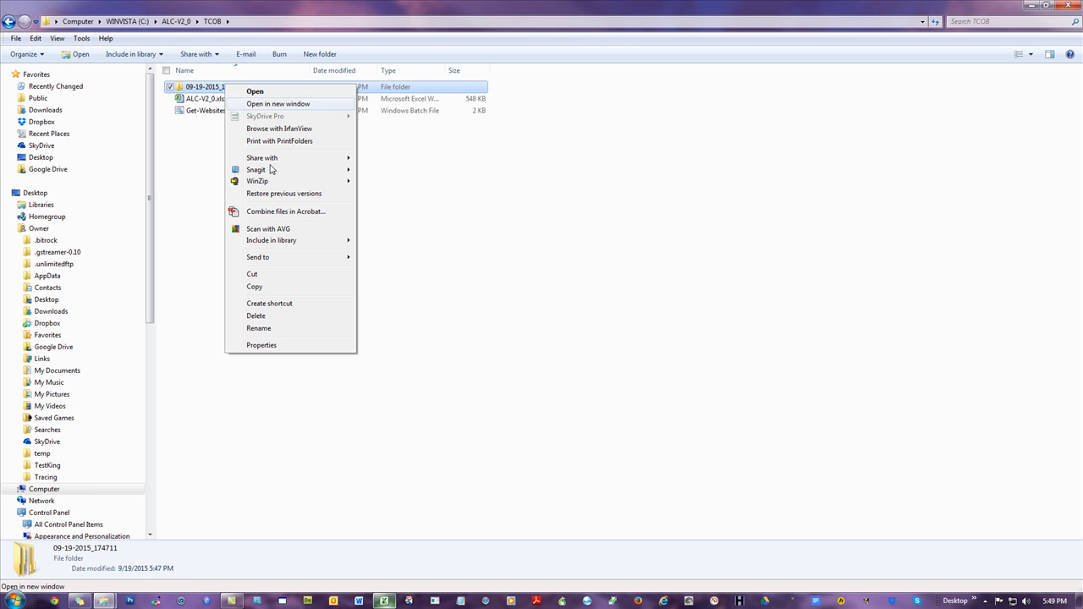
left_click(286, 317)
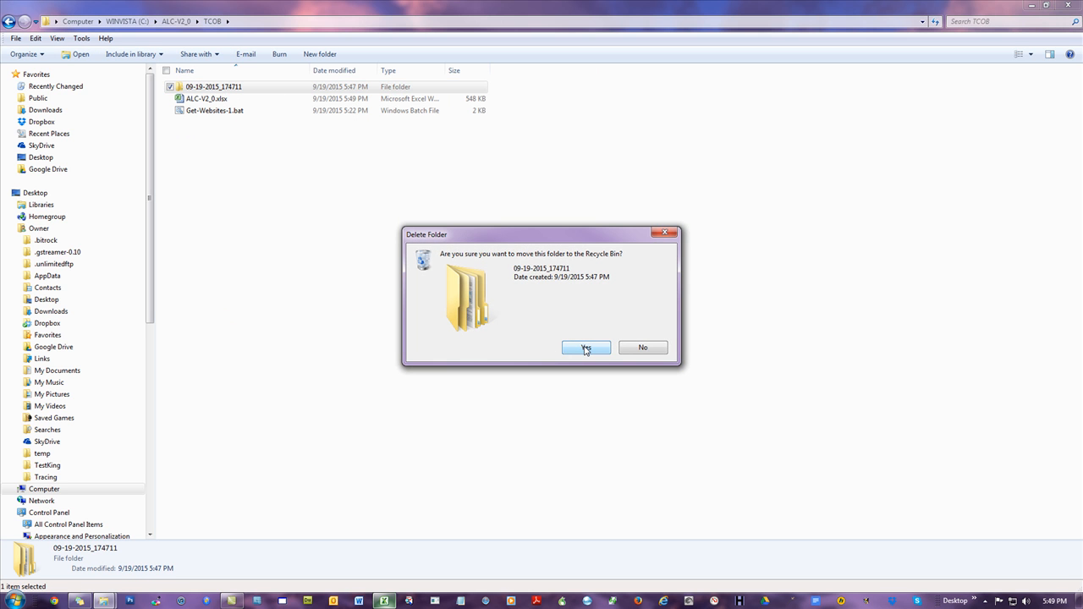
left_click(585, 347)
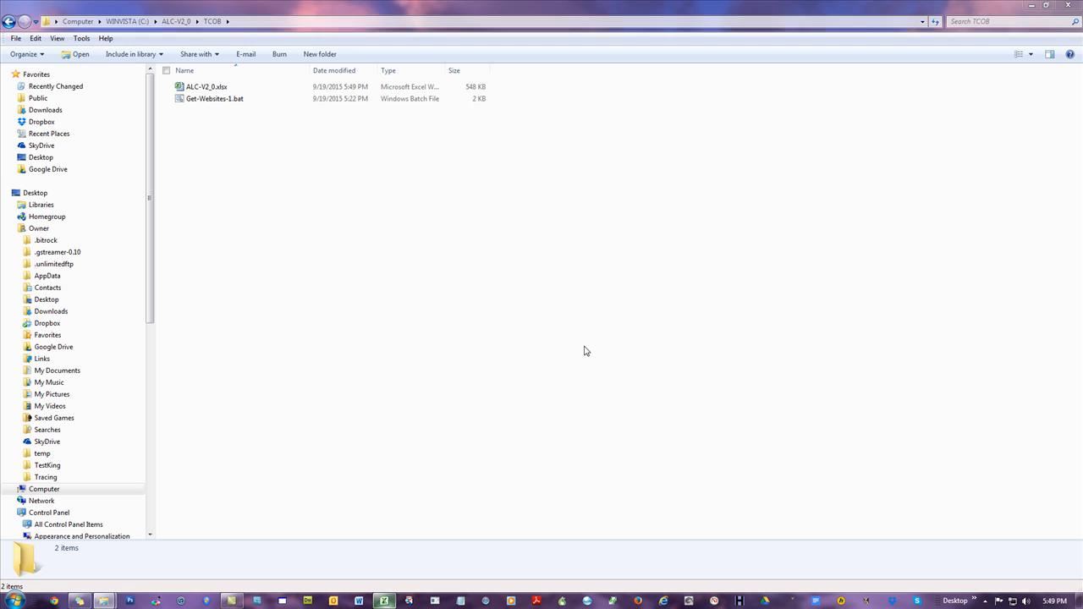
Step: Delete the Get-Websites-1.bat file from the TCOB folder
right_click(216, 105)
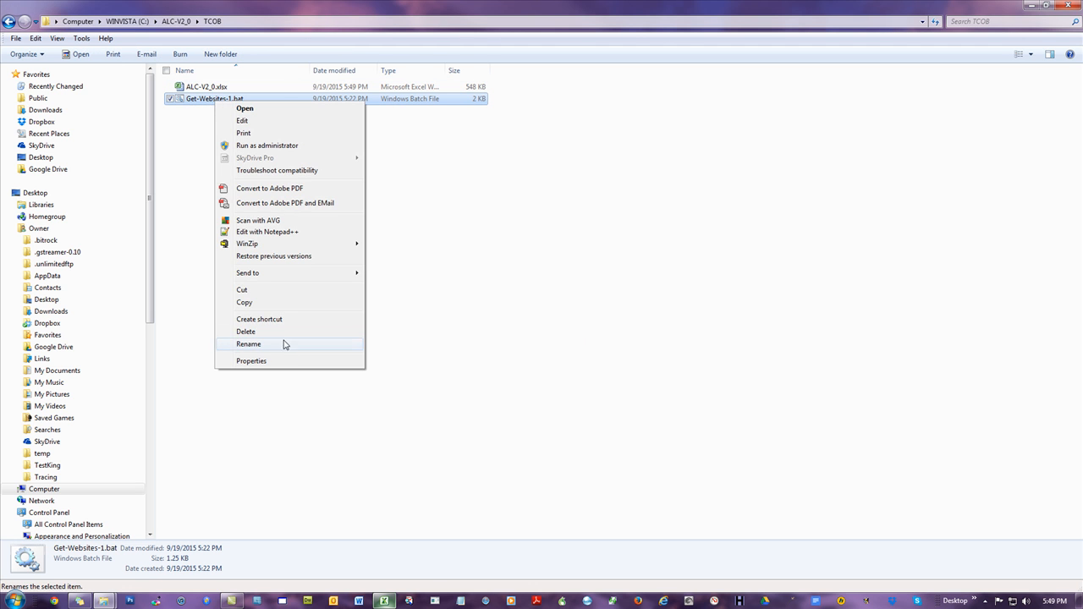
left_click(285, 331)
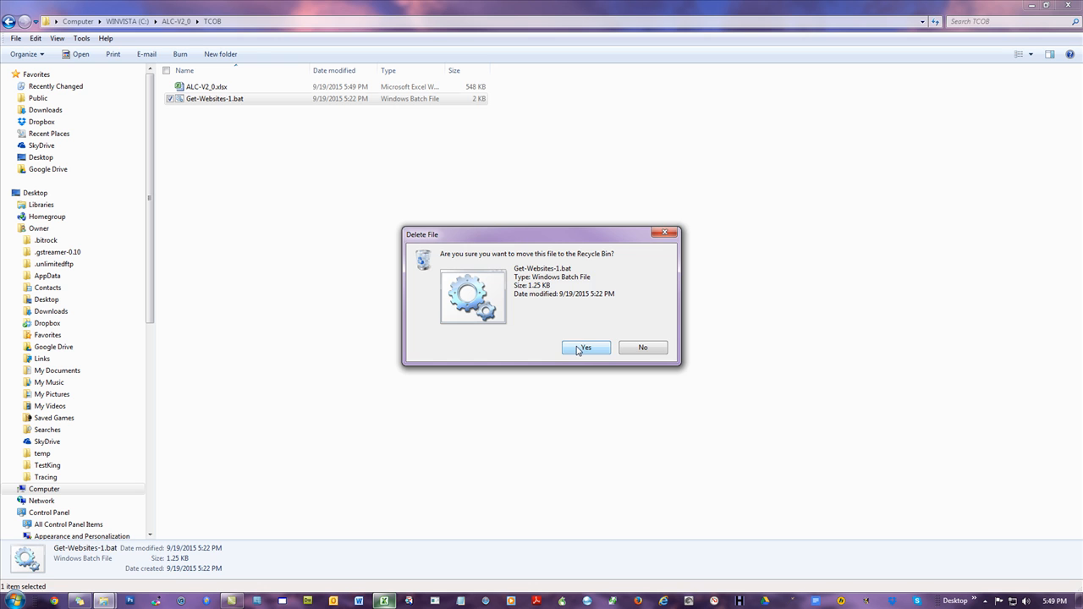
left_click(583, 347)
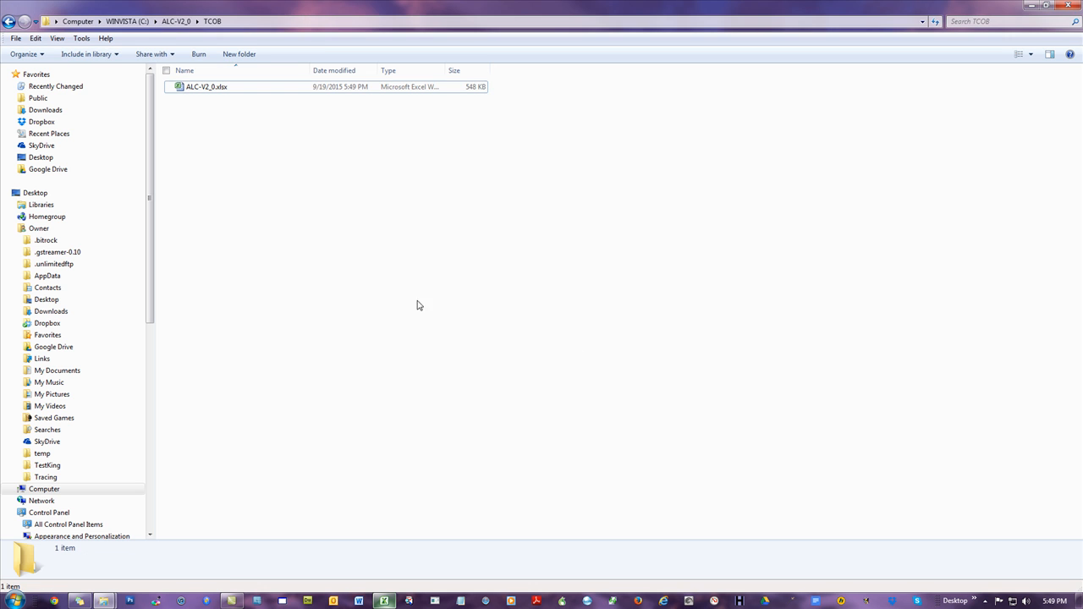
Step: Return to the workbook and review the City-State List rows marked plumber and the unused cities below them
left_click(384, 601)
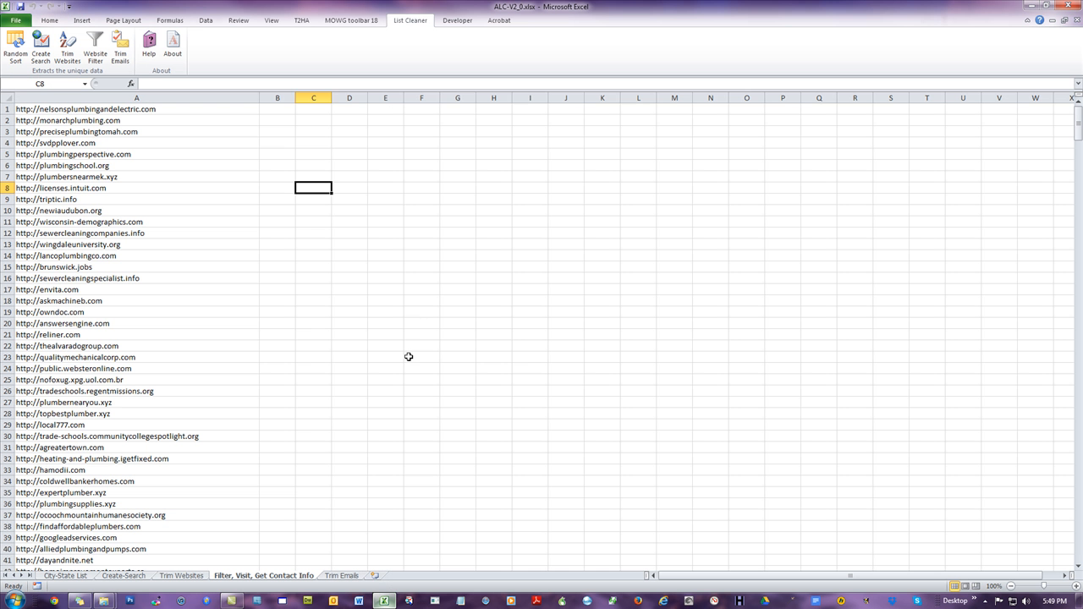
left_click(71, 580)
key("ctrl+Home")
left_click_drag(206, 110, 267, 263)
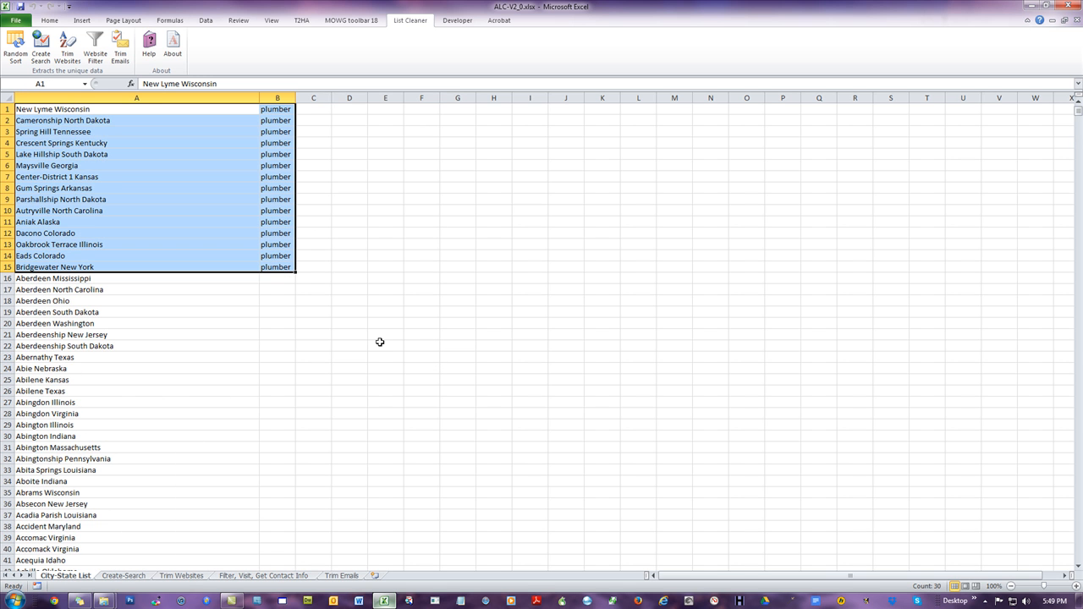
left_click(272, 280)
left_click_drag(191, 279, 260, 434)
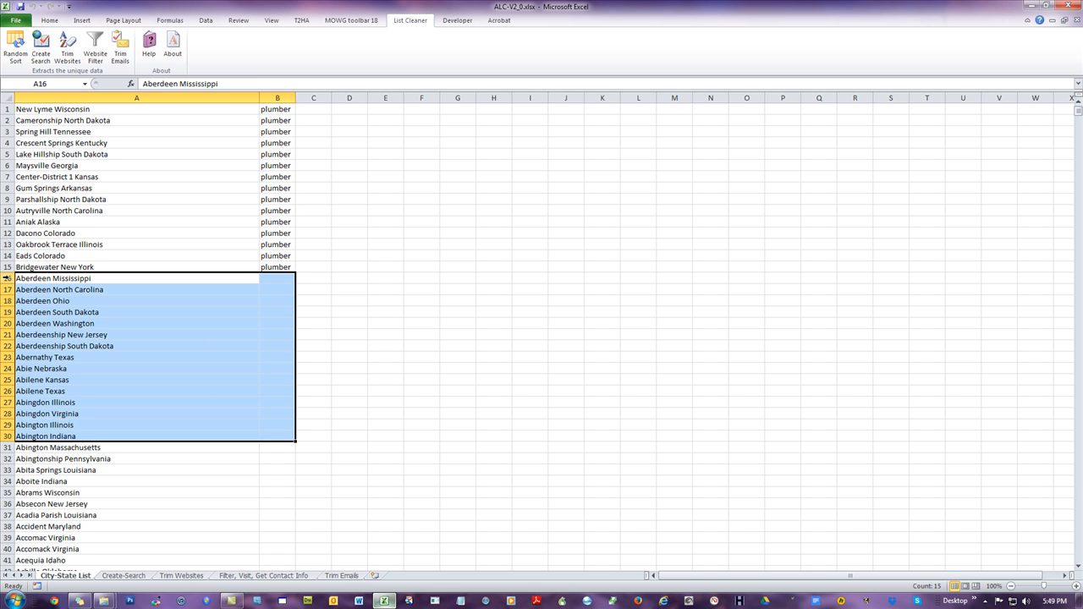
left_click(24, 448)
scroll(122, 508, "down", 3)
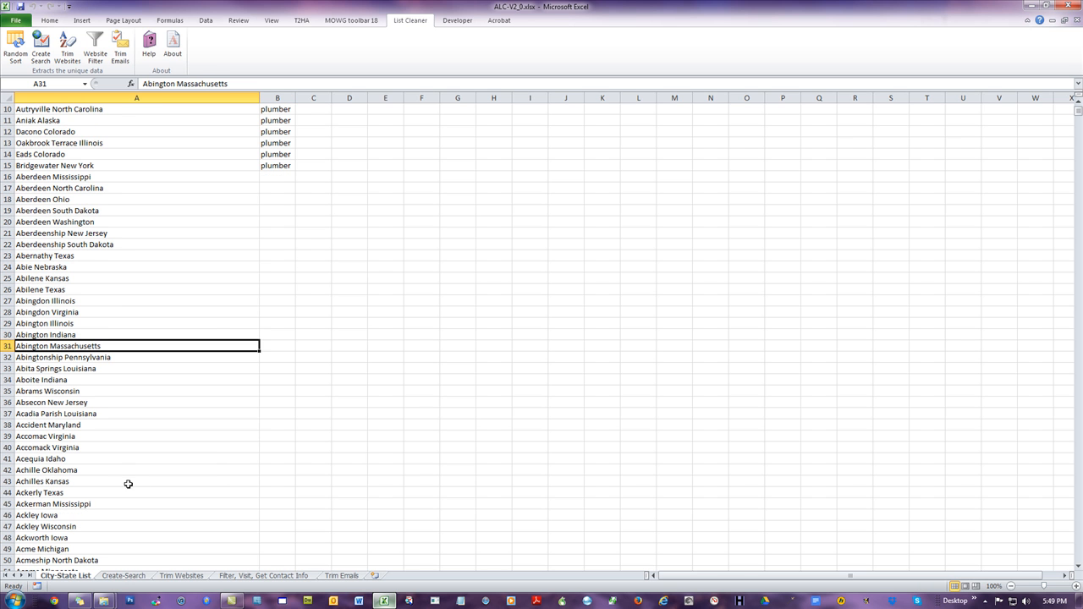
left_click(78, 517)
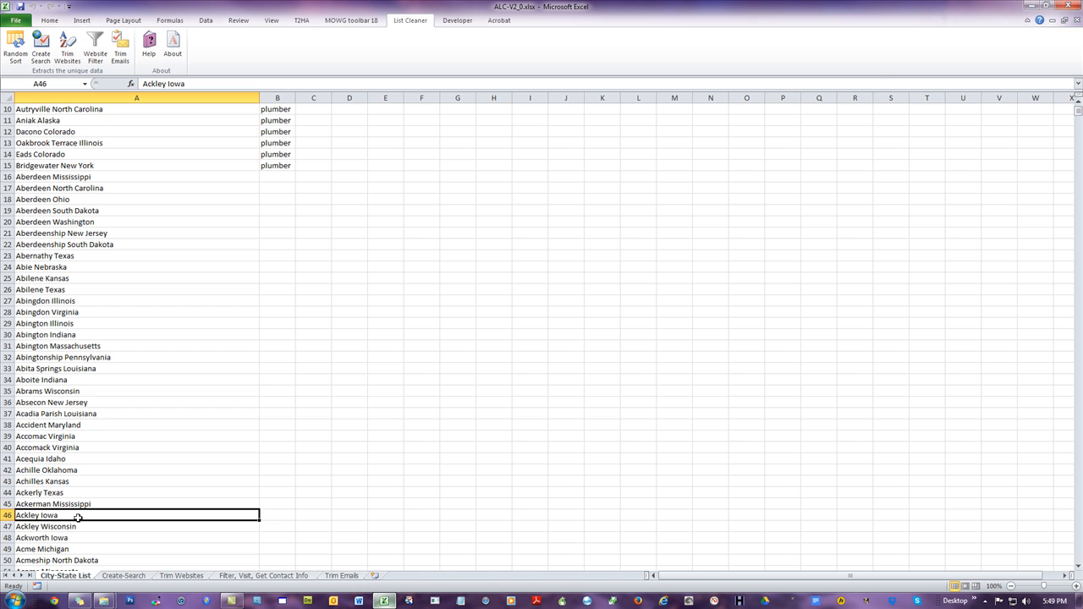
left_click(372, 242)
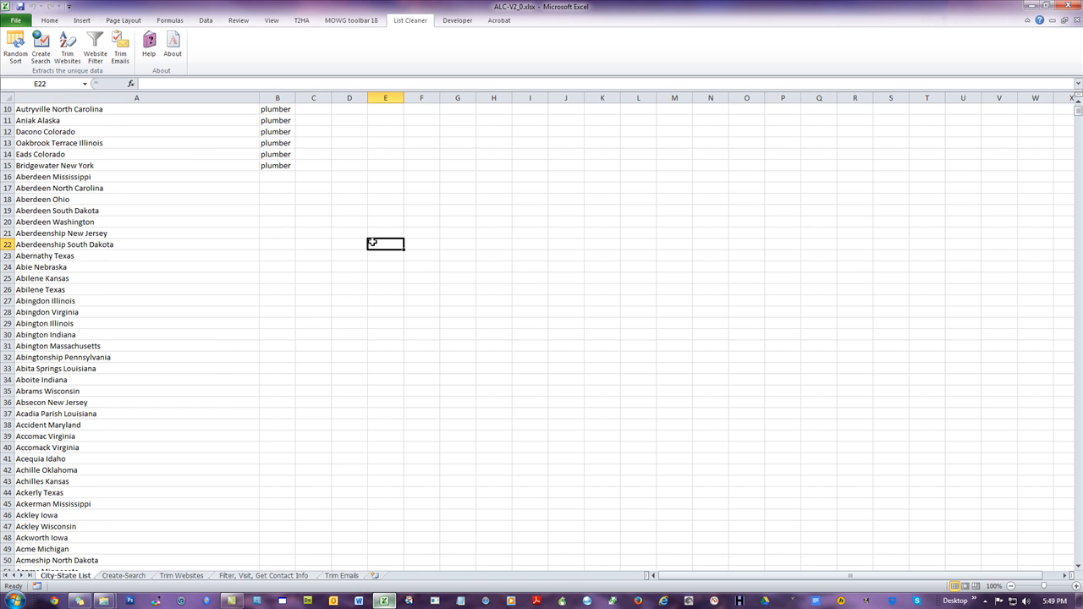
scroll(362, 279, "up", 3)
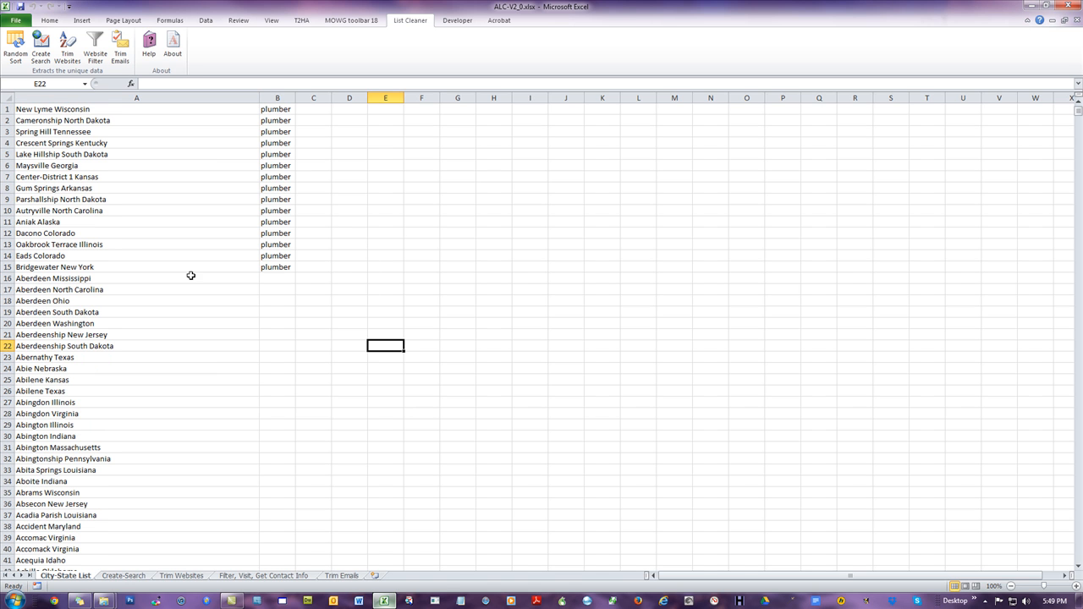
left_click(270, 282)
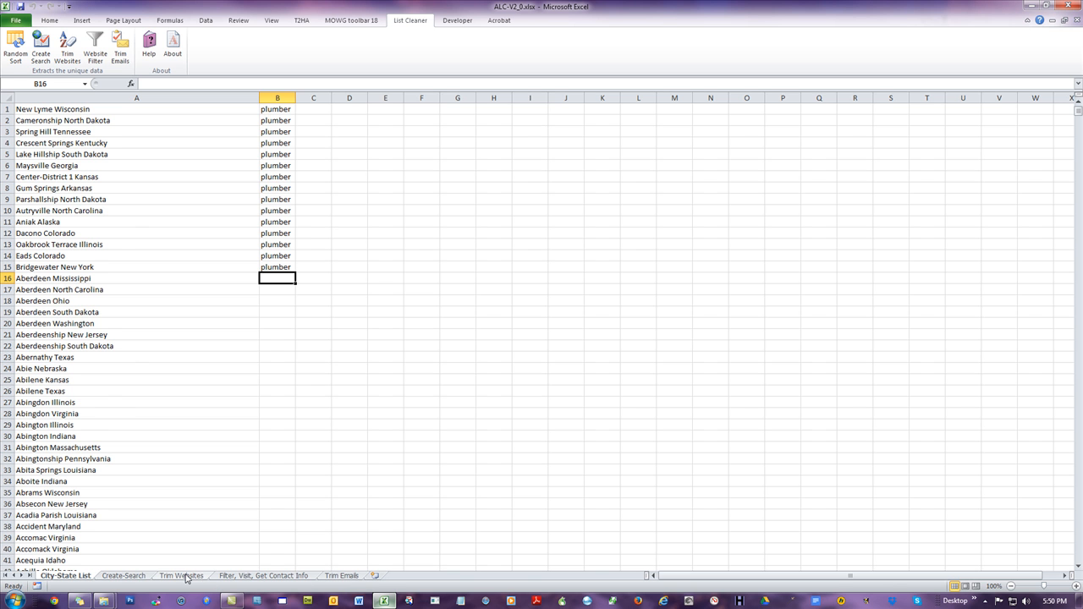
Step: Delete the Results column D from the Trim Websites sheet
left_click(243, 578)
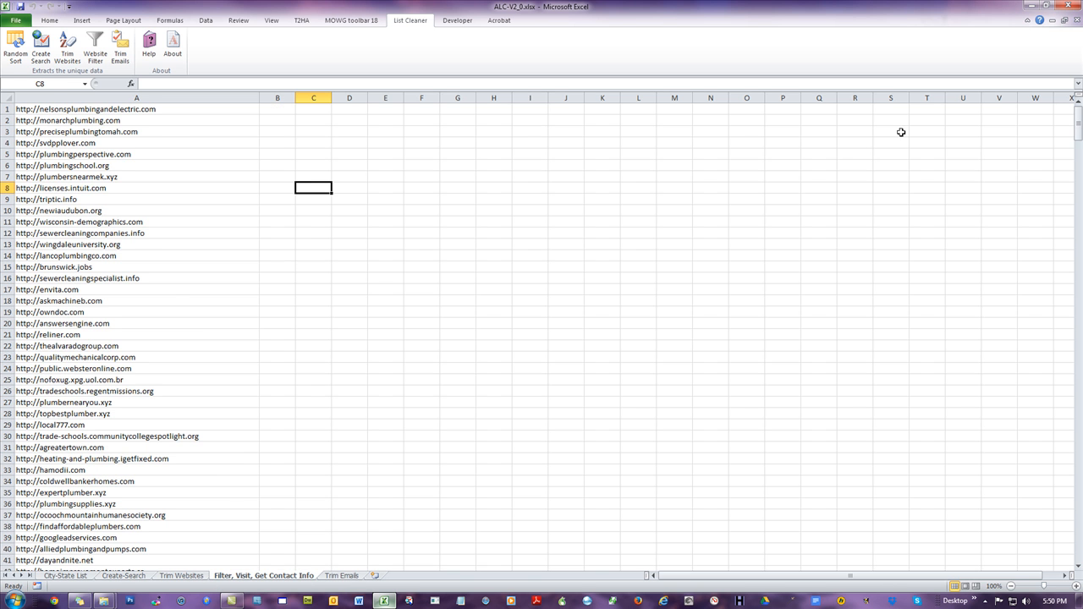
left_click_drag(1078, 126, 1053, 119)
left_click(118, 577)
left_click(183, 576)
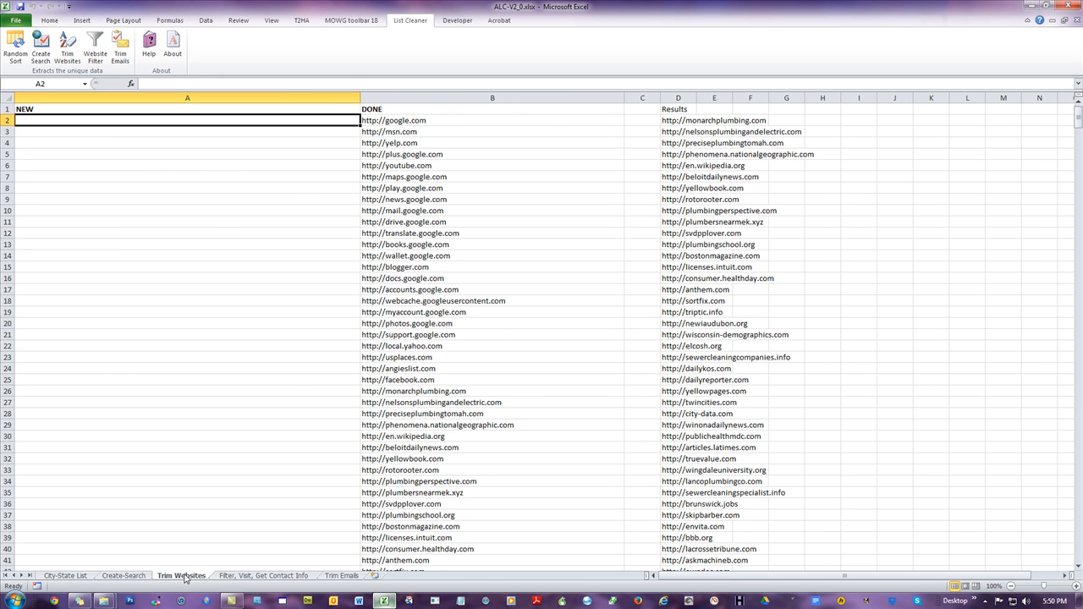
left_click(196, 469)
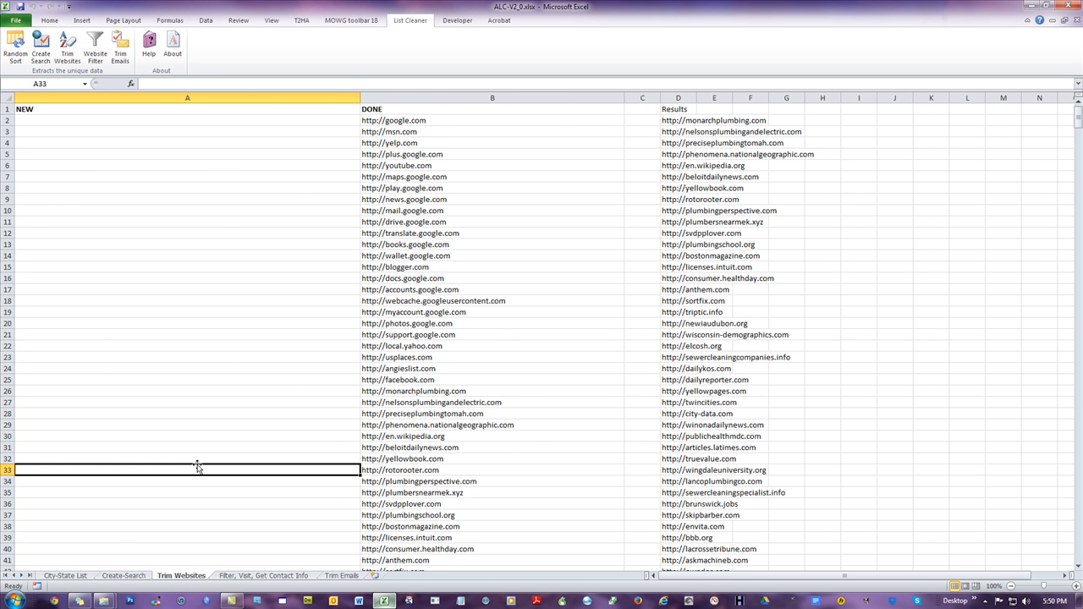
left_click(678, 98)
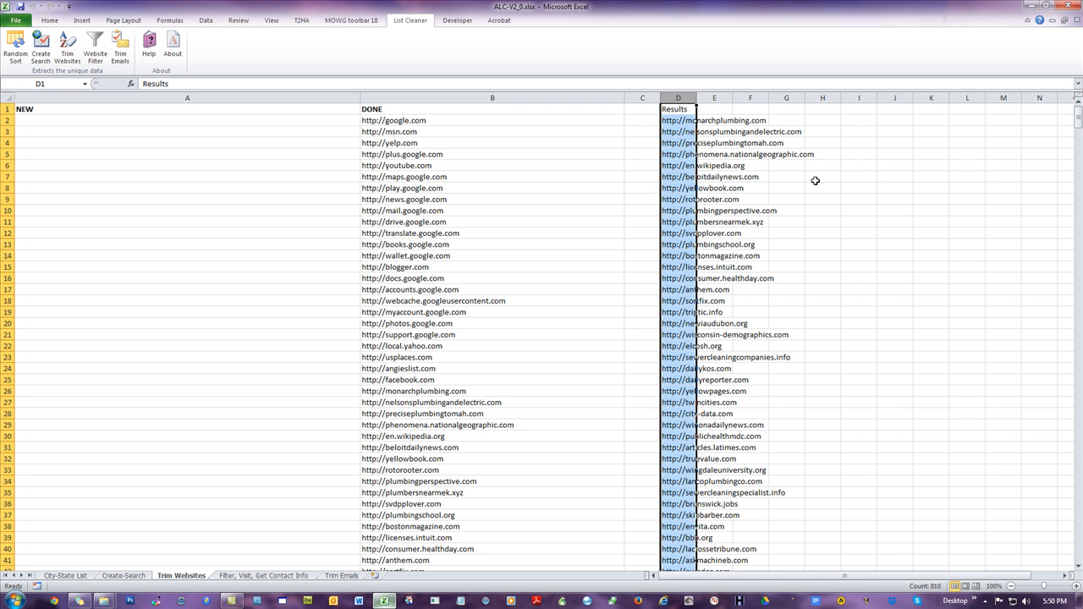
right_click(681, 149)
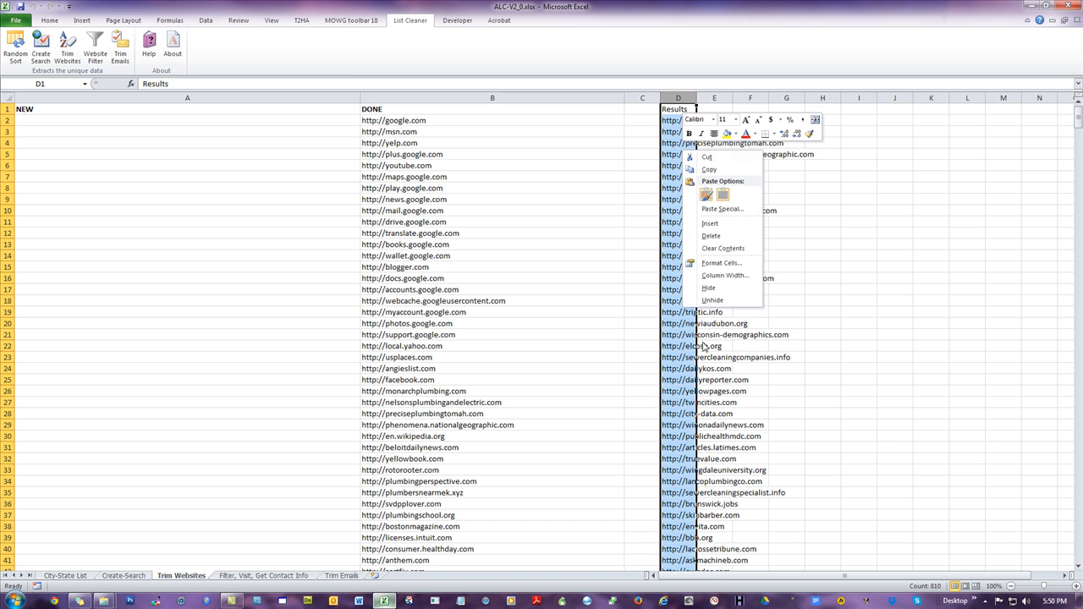
left_click(719, 235)
left_click(533, 144)
left_click(196, 123)
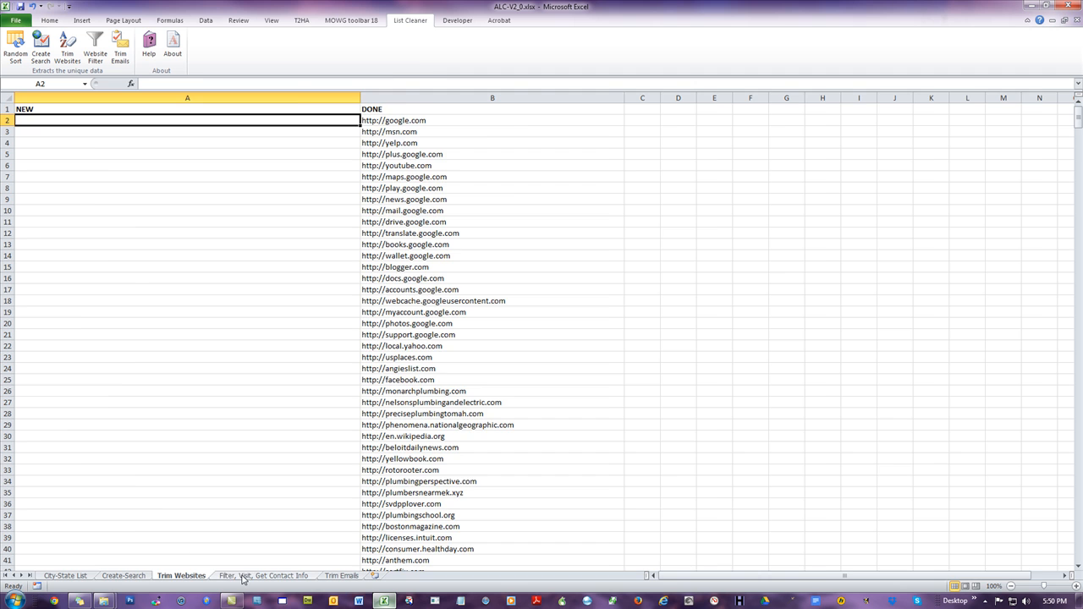
Step: Create a new Microsoft Excel Worksheet file in the TCOB folder
left_click(244, 576)
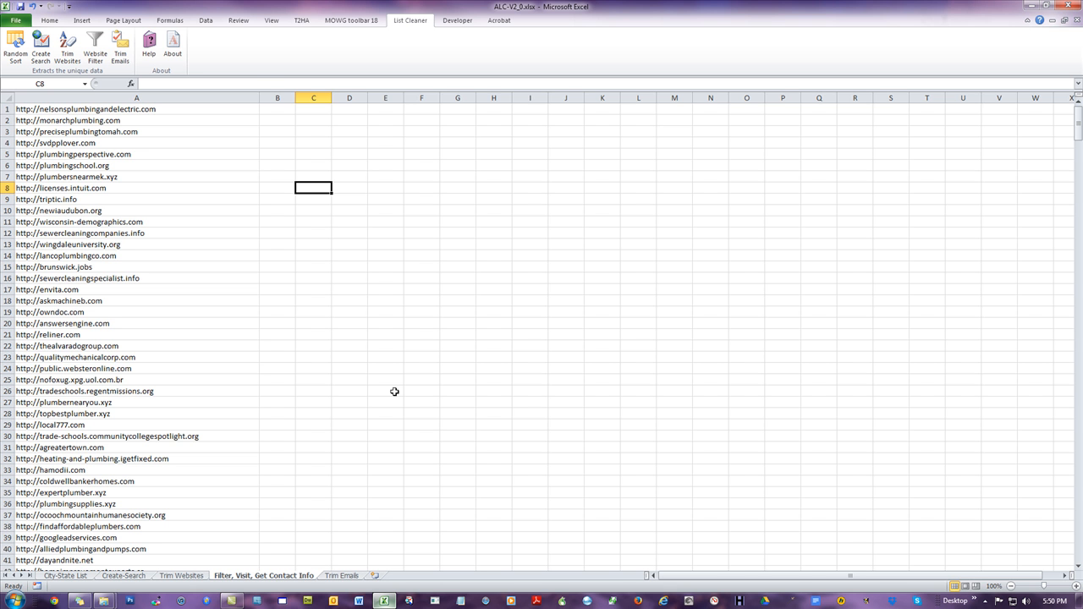
left_click_drag(506, 11, 1082, 34)
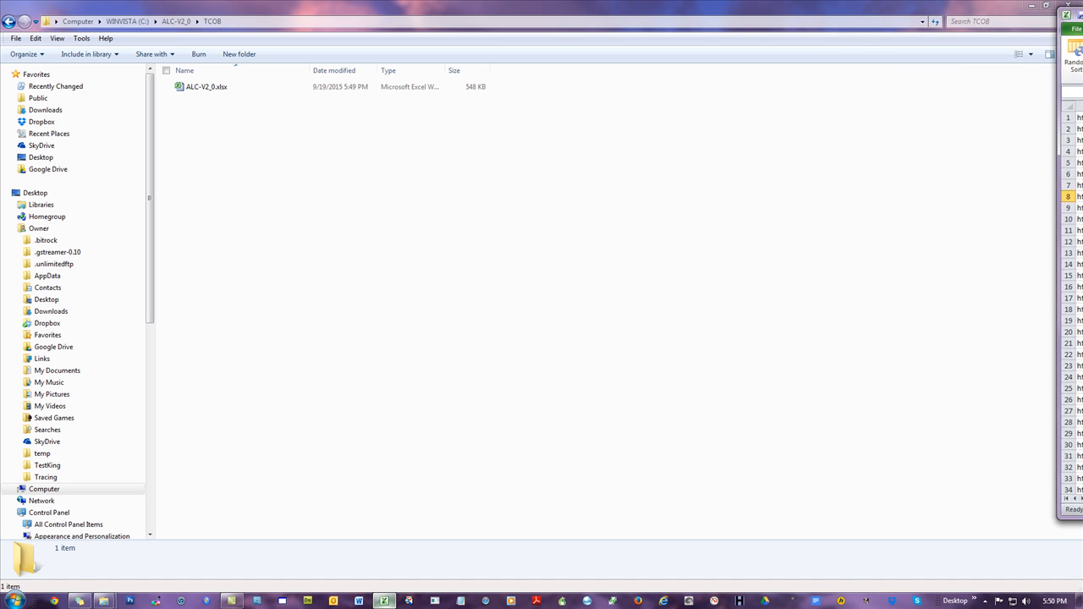
left_click(464, 215)
right_click(203, 121)
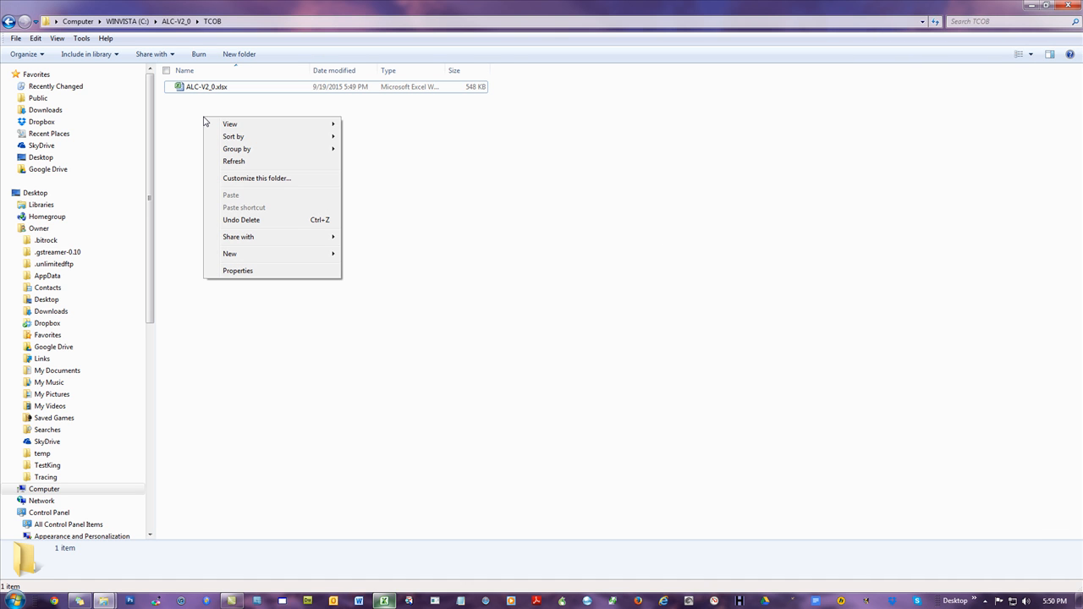
mouse_move(274, 256)
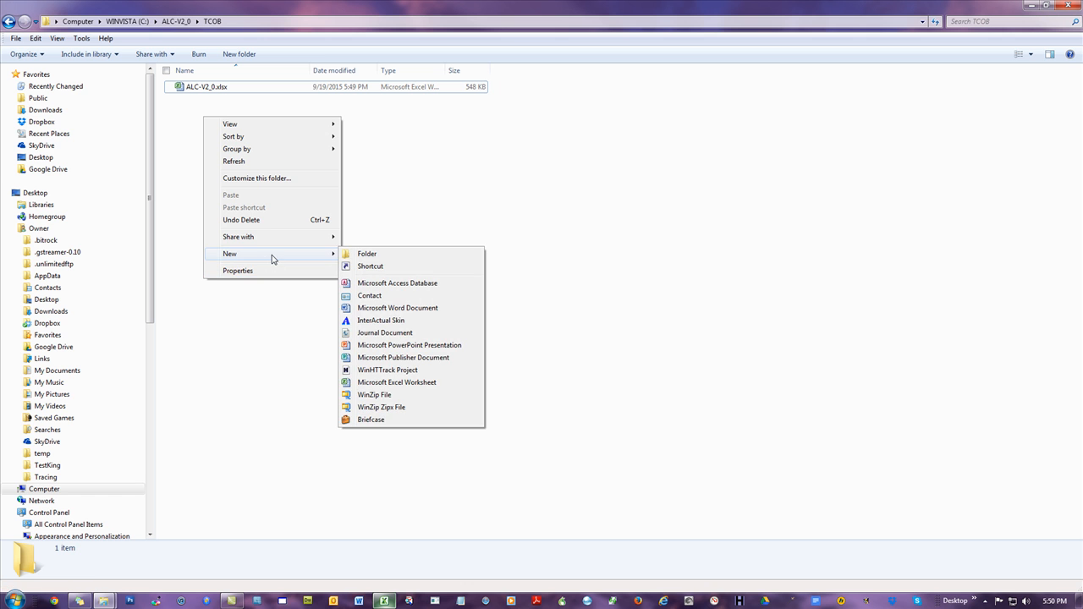
left_click(392, 385)
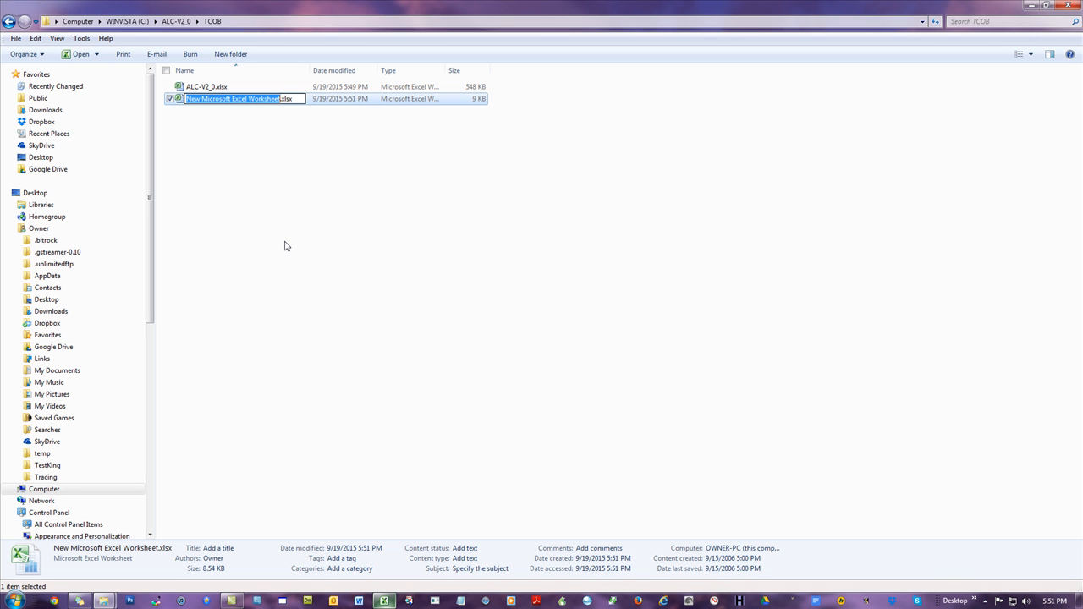
Step: Rename the new worksheet file as plumber-1.xlsx
type("plumber-")
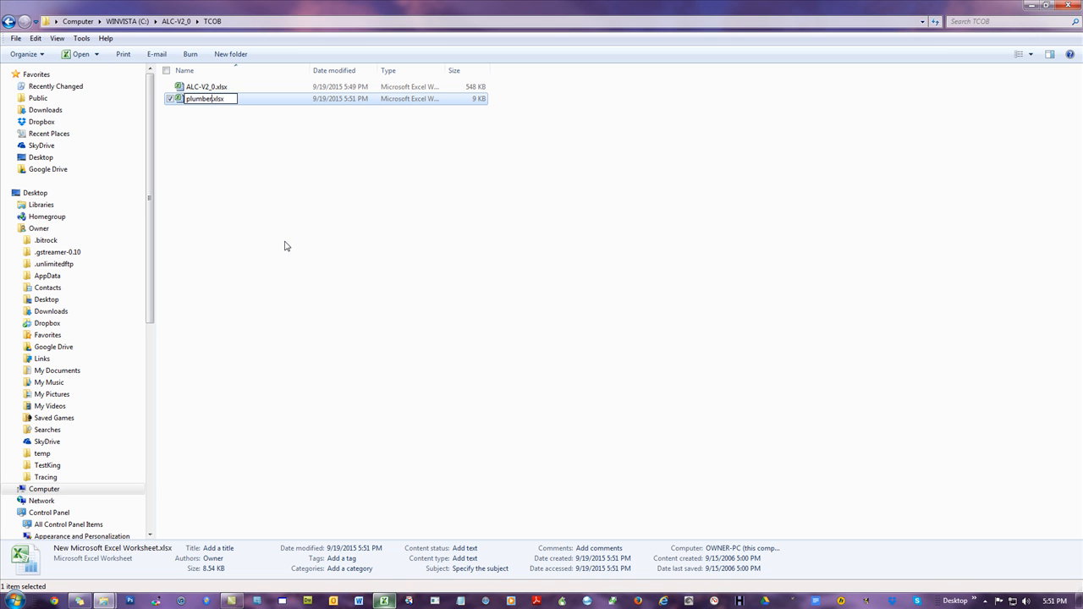
type("1")
key("Return")
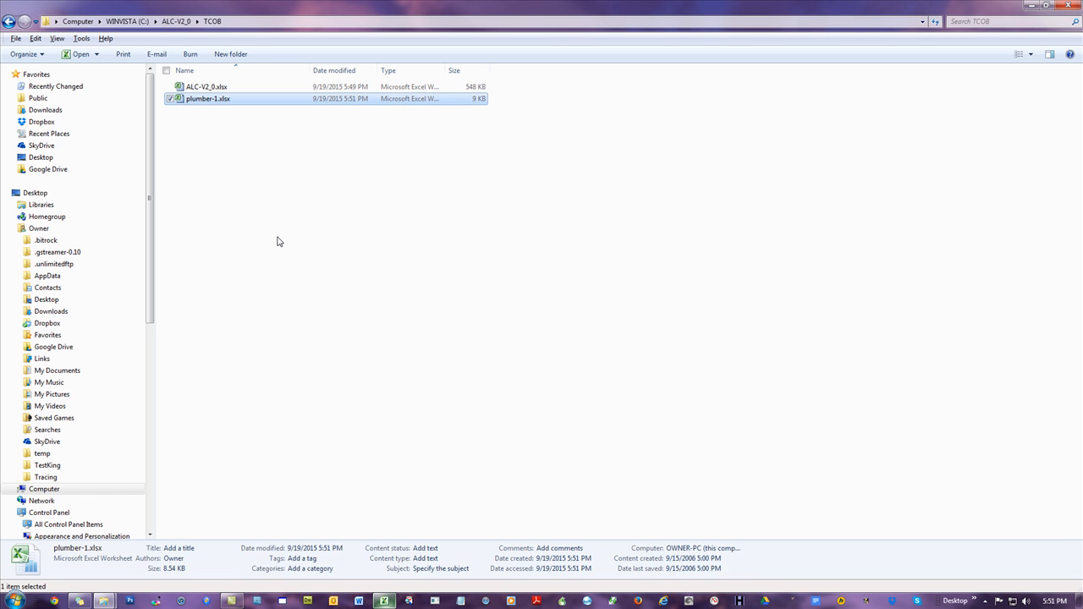
left_click(276, 242)
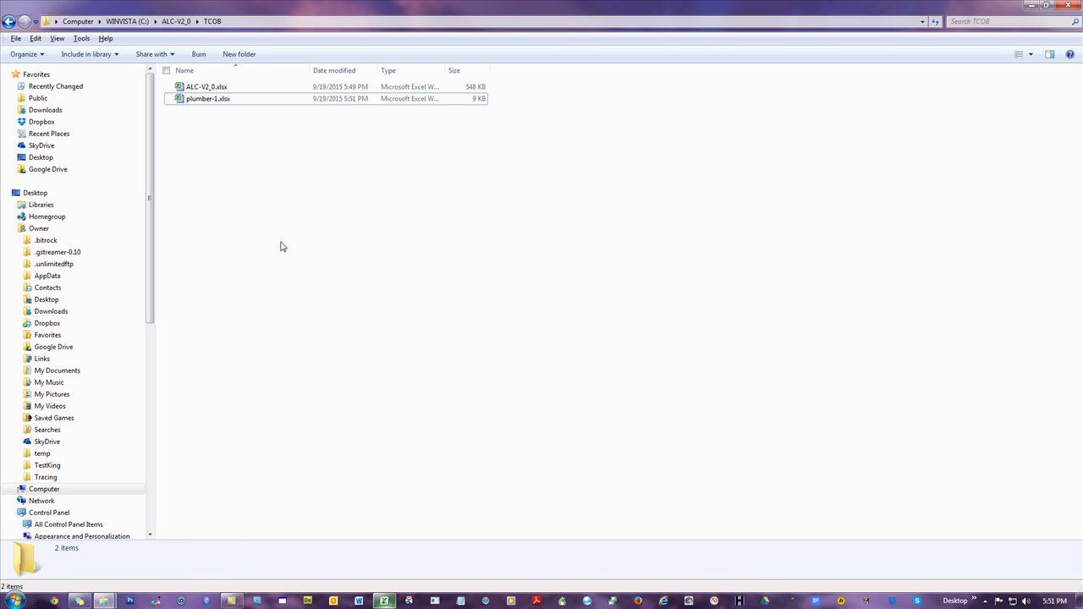
Step: Rename the workbook file as plumber-PR0-3_R1.xlsx
right_click(214, 102)
left_click(250, 347)
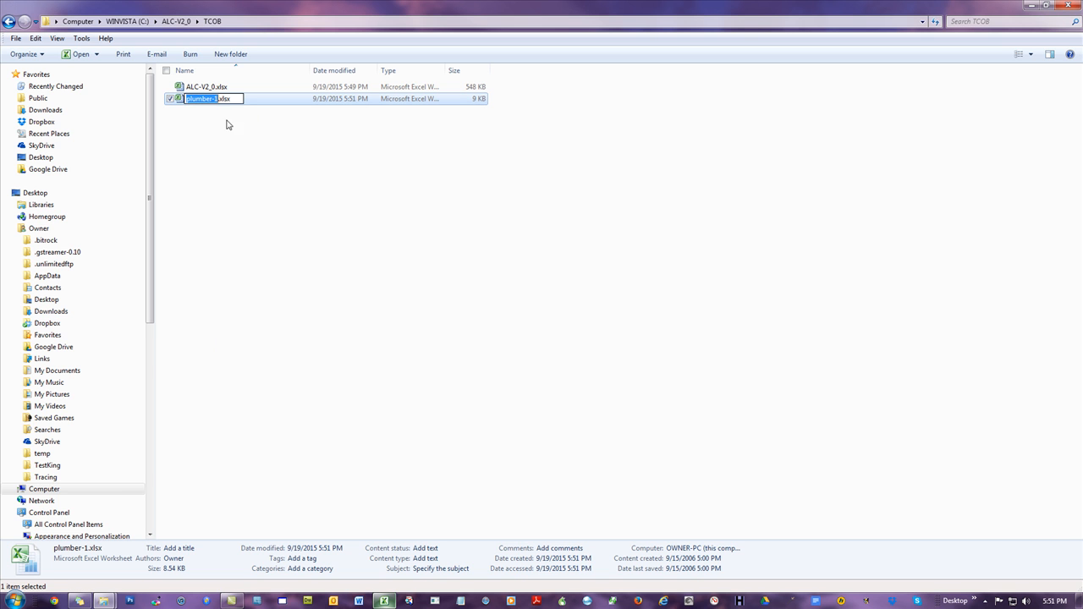
left_click(218, 99)
key("BackSpace")
type("PRO-3_1")
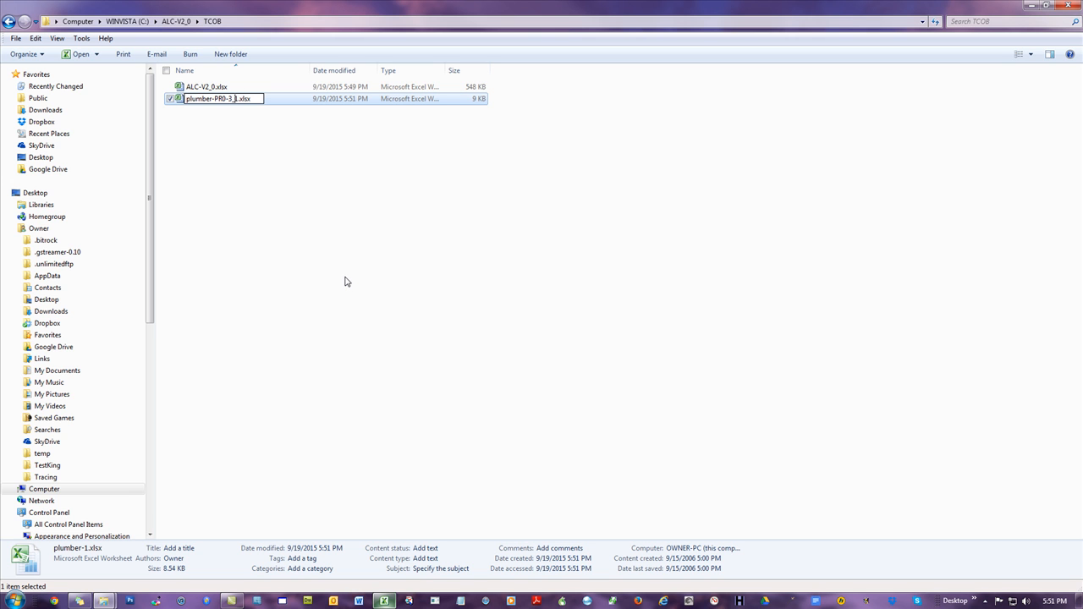
key("Left")
type("R")
key("Return")
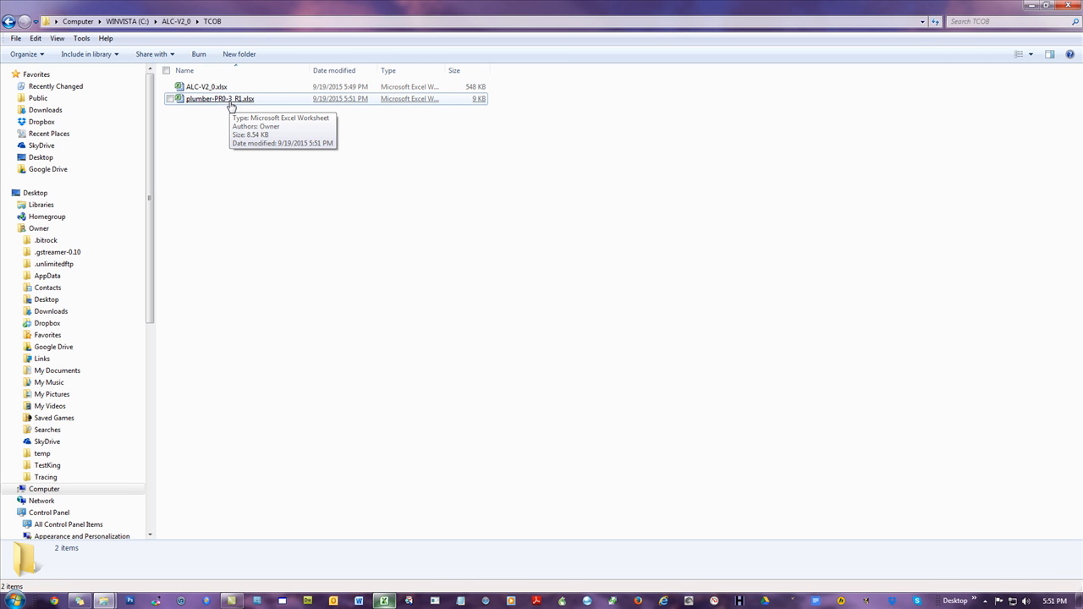
Step: Create a new folder named PR0-3 in the TCOB folder
left_click(243, 56)
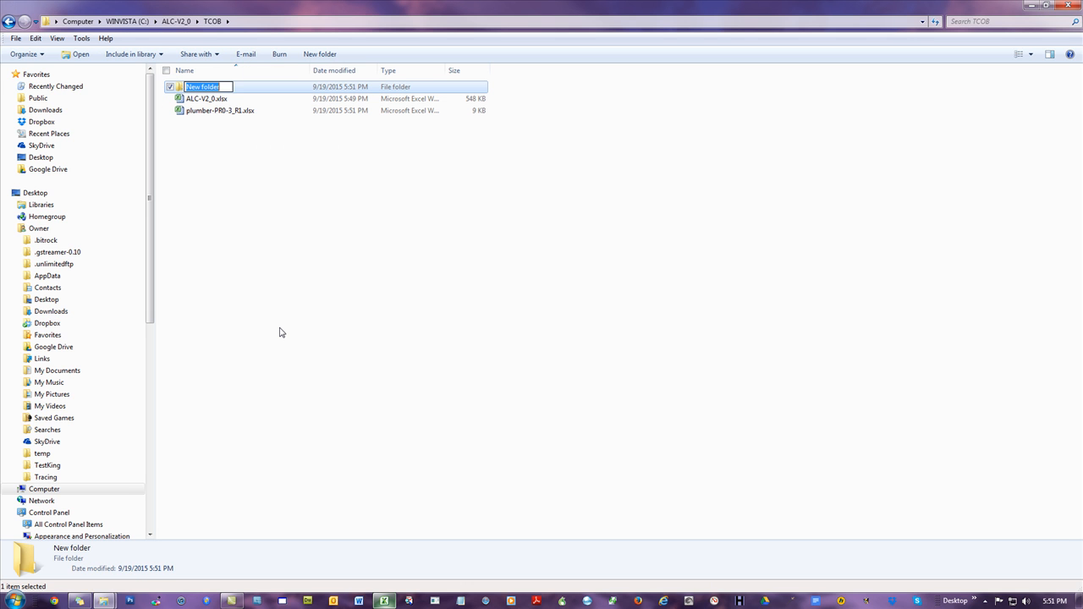
type("PR0-")
key("Return")
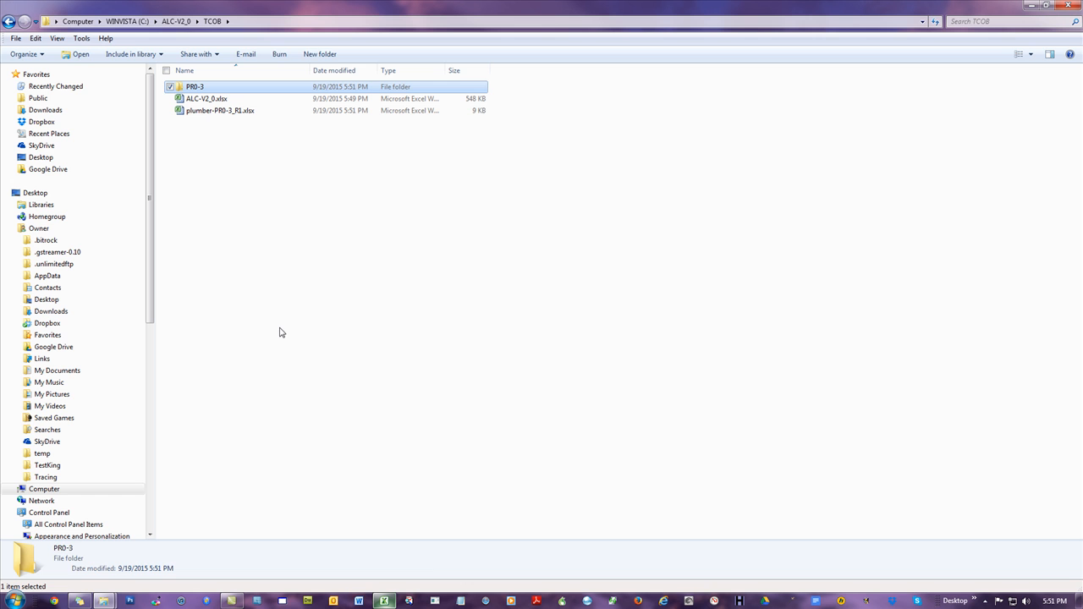
Step: Rename the workbook file back to plumber-1.xlsx
left_click(254, 289)
right_click(225, 118)
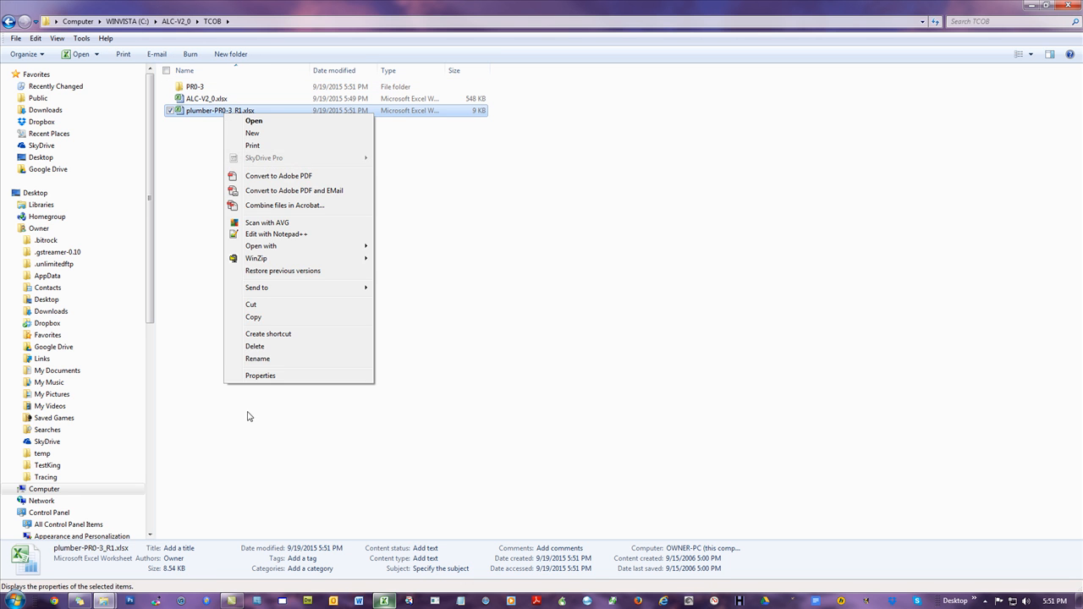
left_click(271, 361)
left_click_drag(241, 110, 213, 107)
key("Delete")
key("Return")
left_click(267, 298)
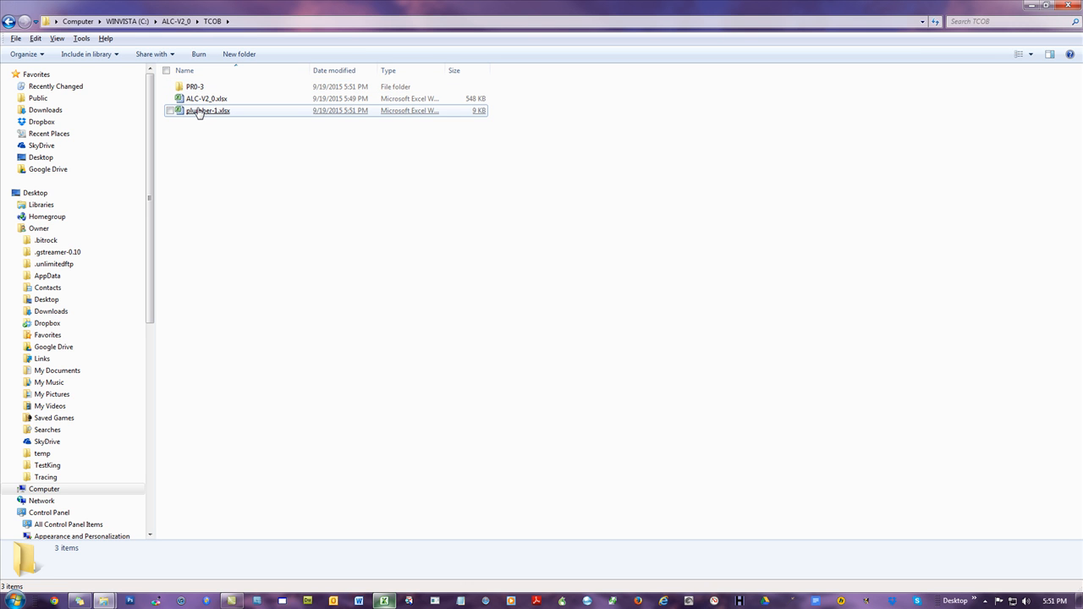
Step: Open plumber-1.xlsx and cut the whole URL list in column A of the Filter, Visit, Get Contact Info sheet
double_click(198, 112)
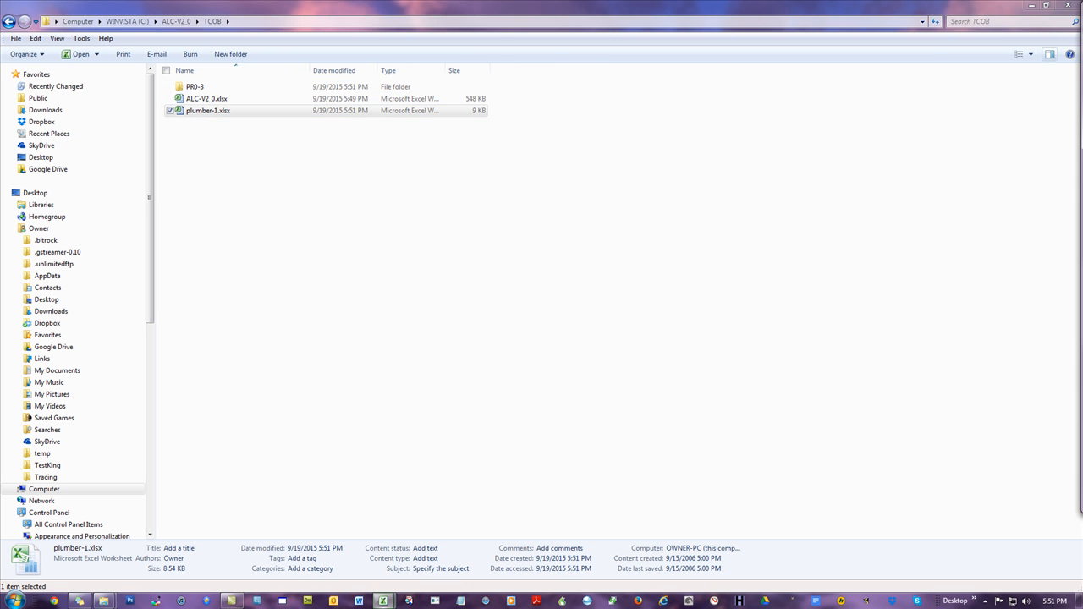
left_click_drag(1033, 11, 431, 1)
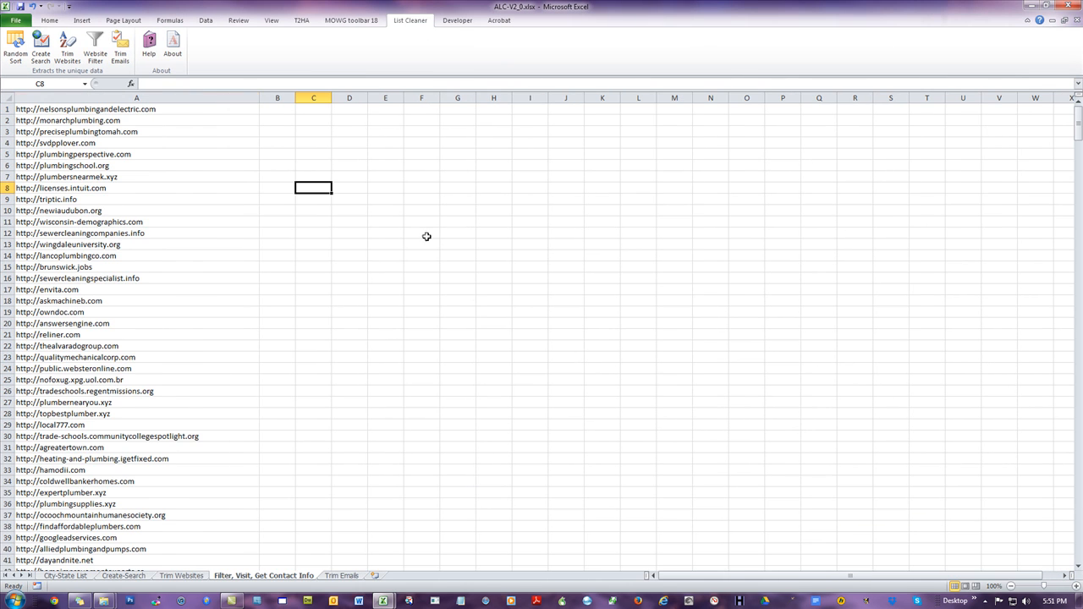
left_click(127, 110)
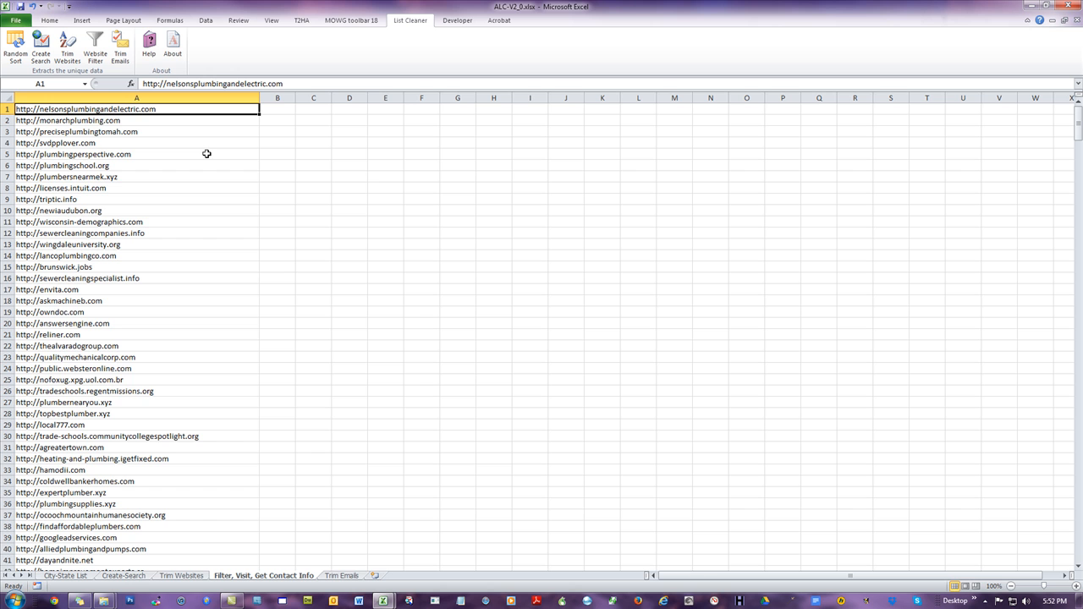
key("ctrl+shift+Down")
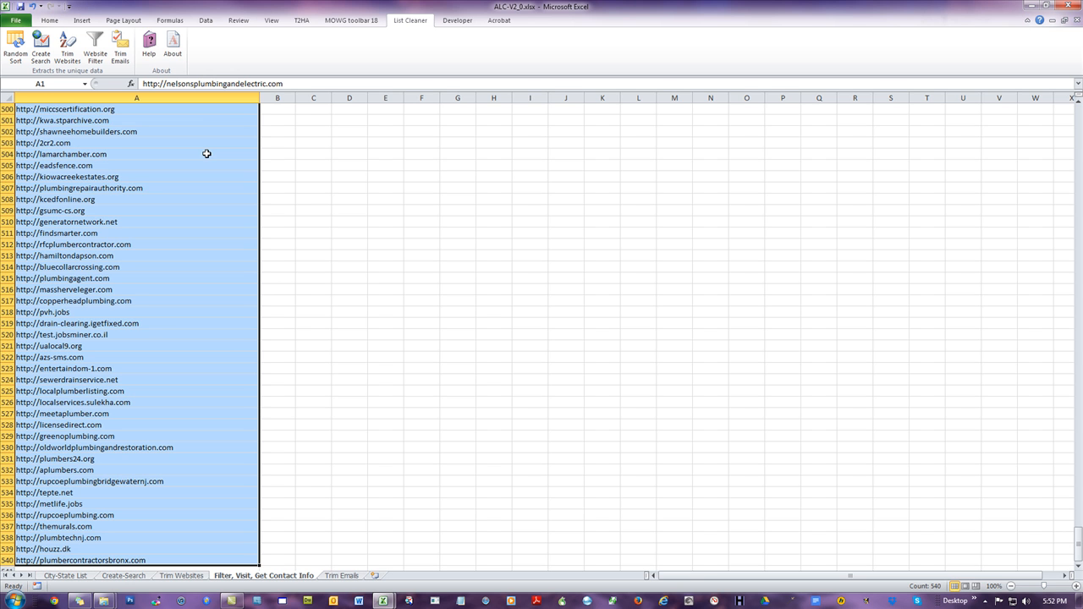
right_click(117, 145)
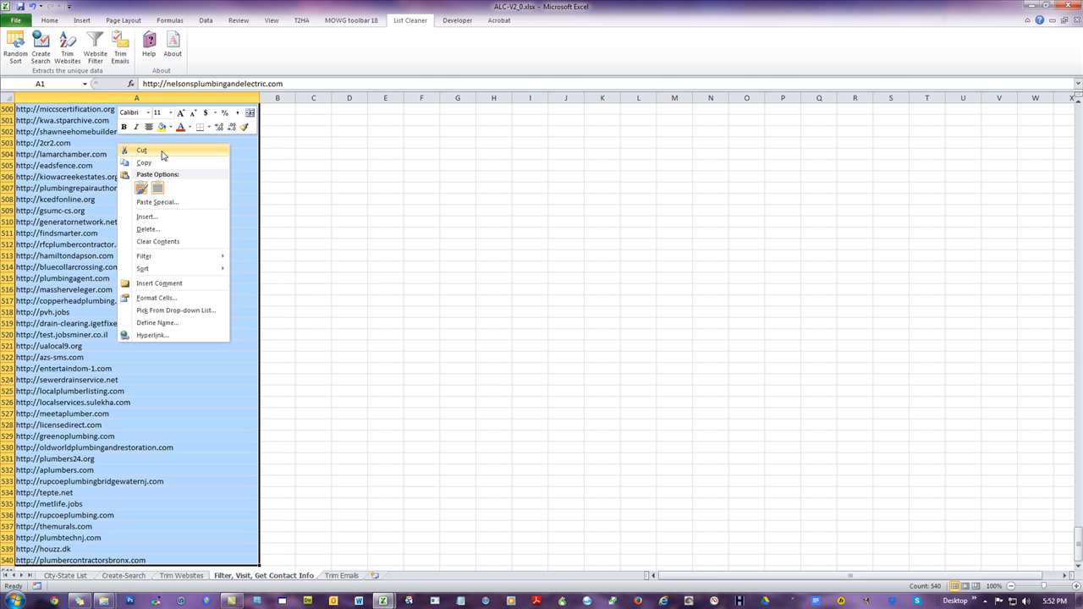
left_click(141, 151)
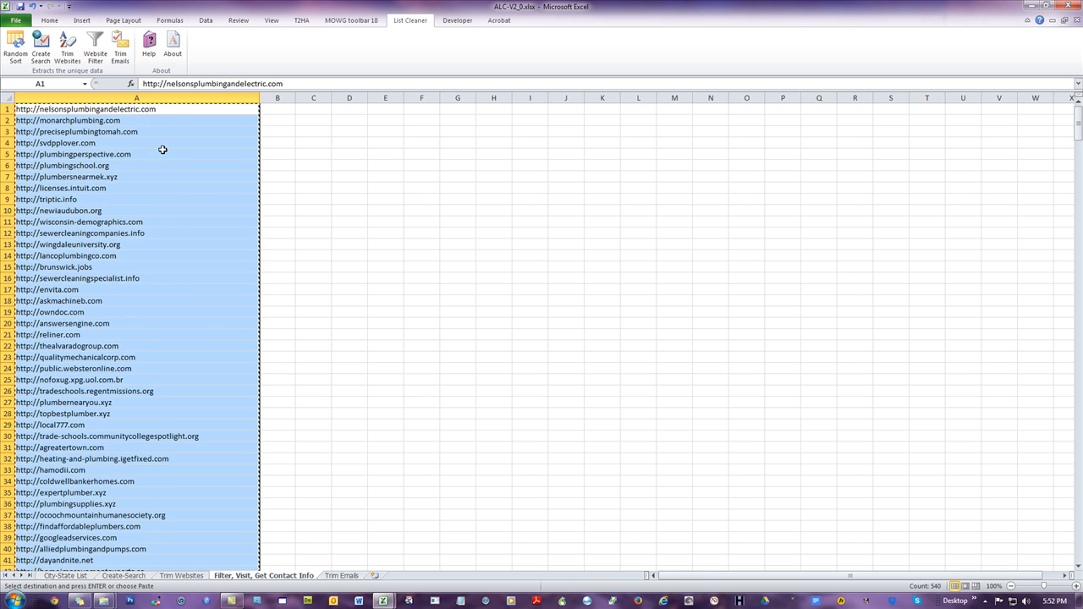
Step: Paste the URL list into Sheet1 of plumber-1.xlsx, save the workbook and close it
key("ctrl+Tab")
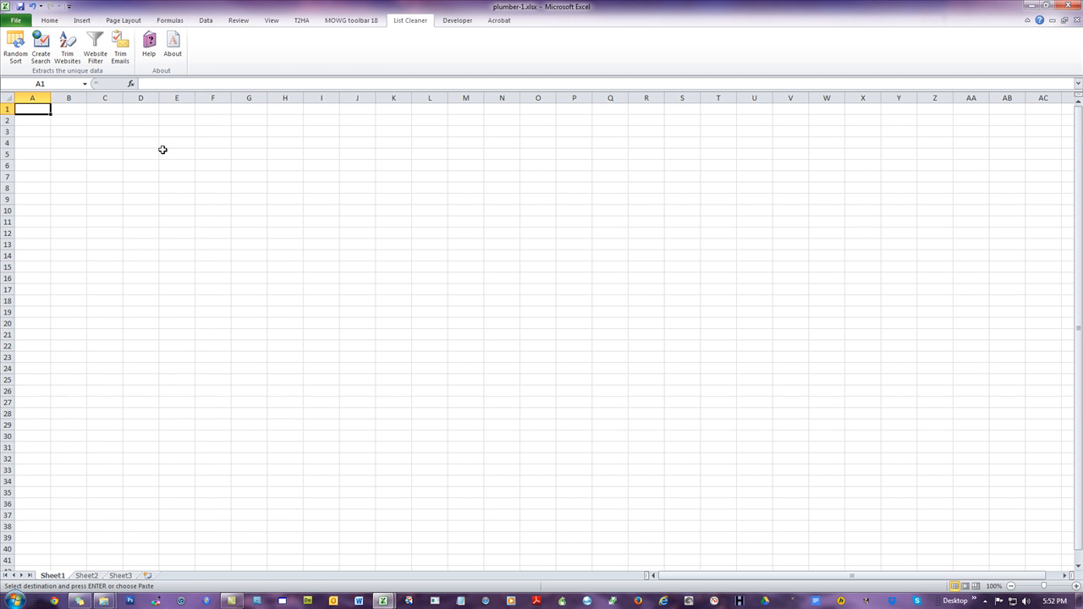
key("ctrl+v")
left_click(258, 173)
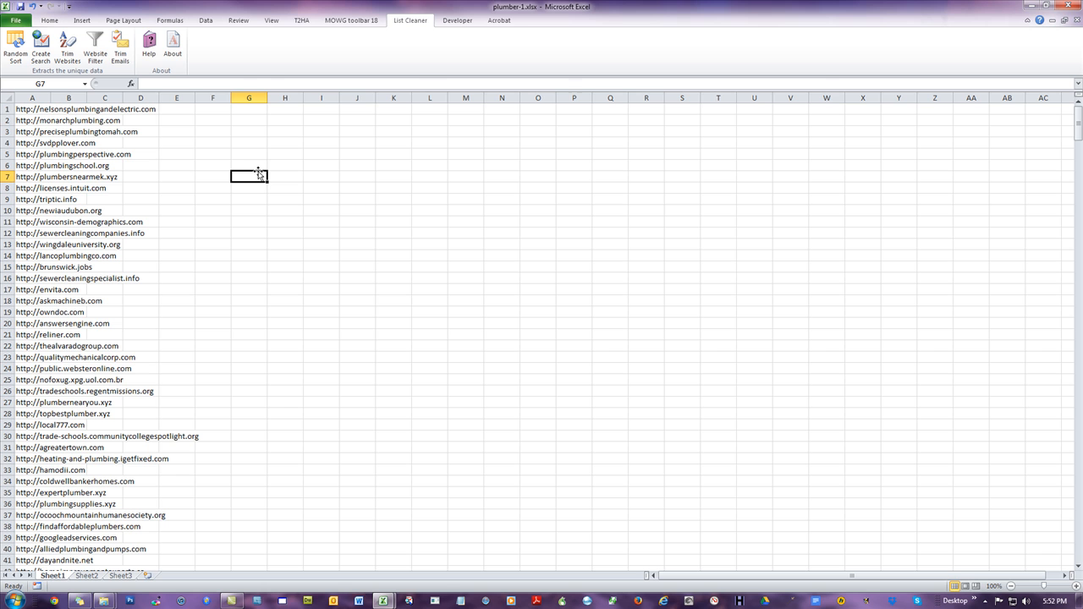
left_click(20, 7)
left_click(1069, 6)
Step: Check the emptied Filter sheet and the City-State List sheet, then close the ALC-V2_0 workbook
left_click(530, 210)
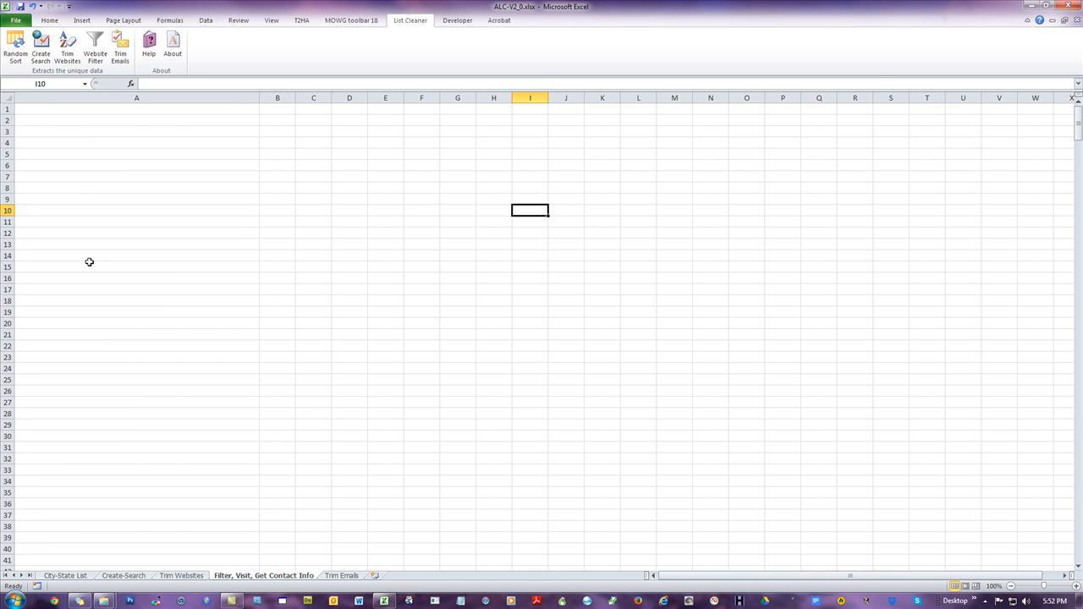
left_click(68, 109)
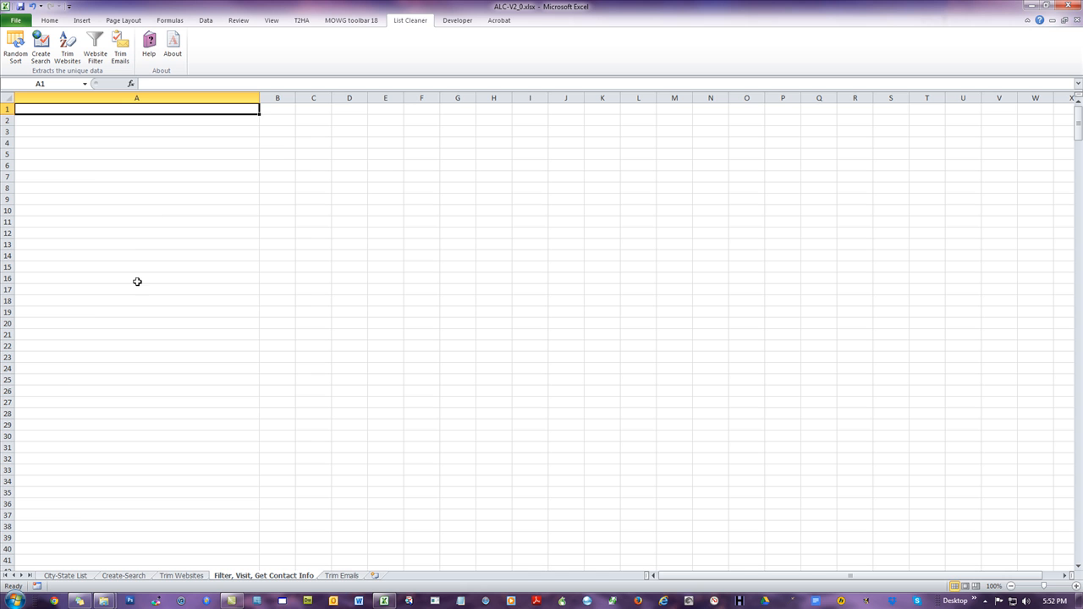
left_click(78, 576)
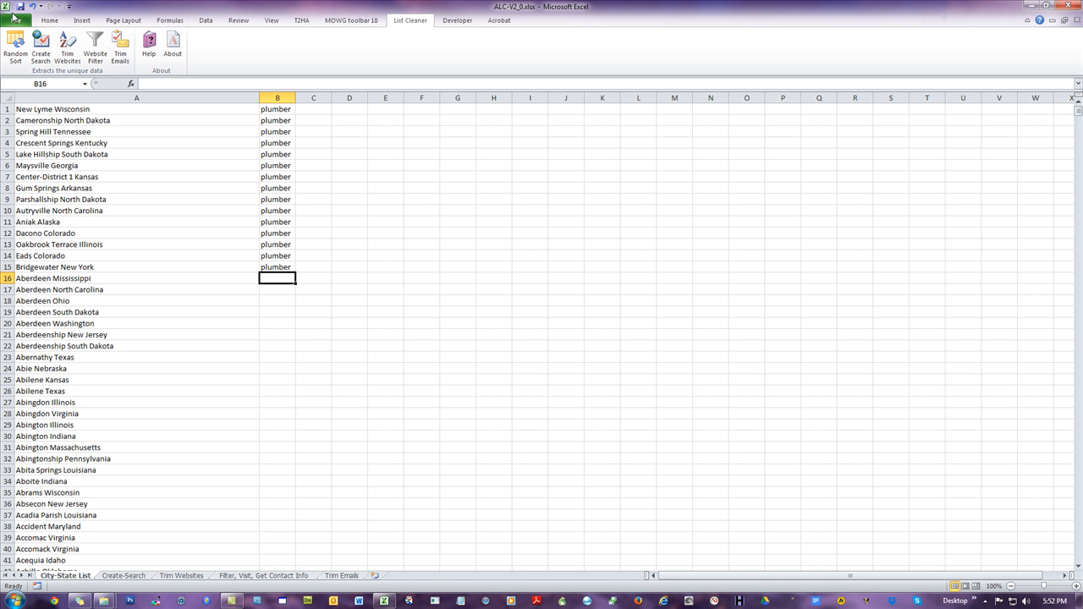
left_click(1075, 10)
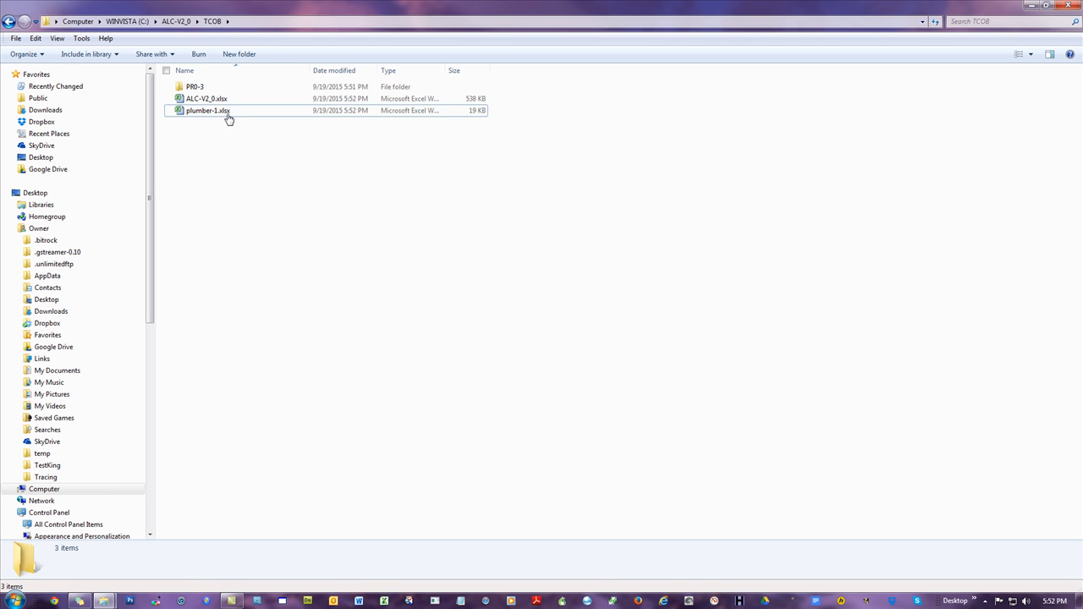
Step: Move plumber-1.xlsx into the PR0-3 folder and open that folder
left_click_drag(211, 110, 194, 86)
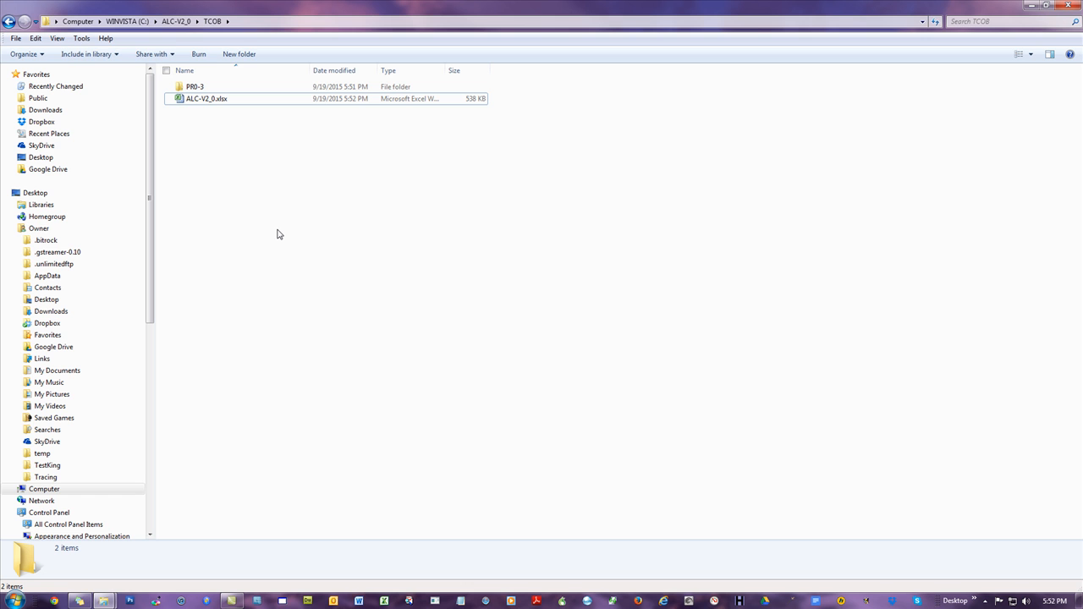
left_click(193, 87)
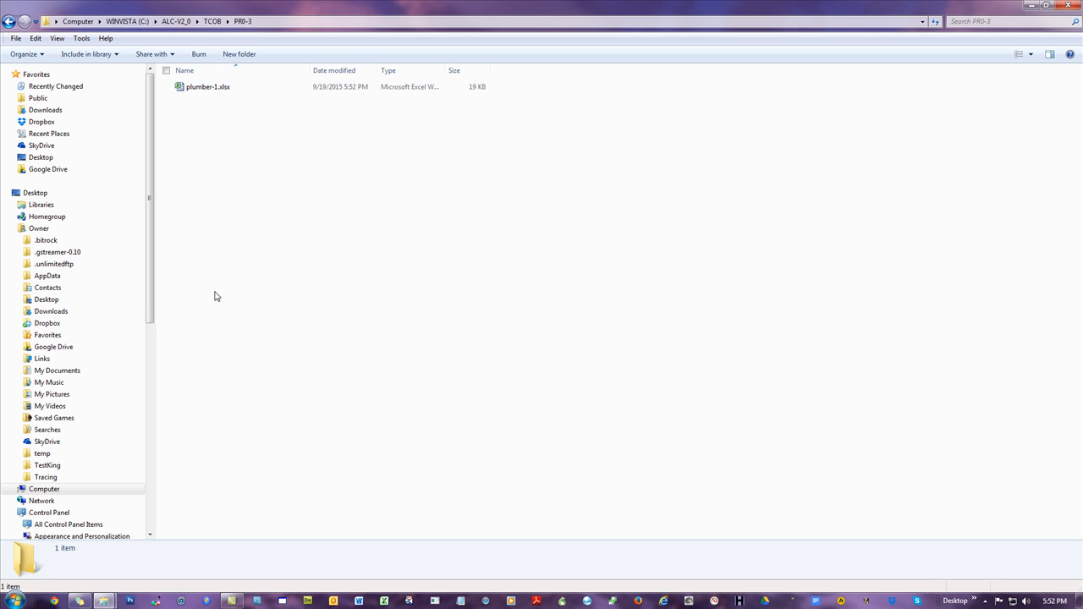
Step: Switch to the browser and log in to the ALC Tool admin panel at alc.theme2html.com
left_click(52, 602)
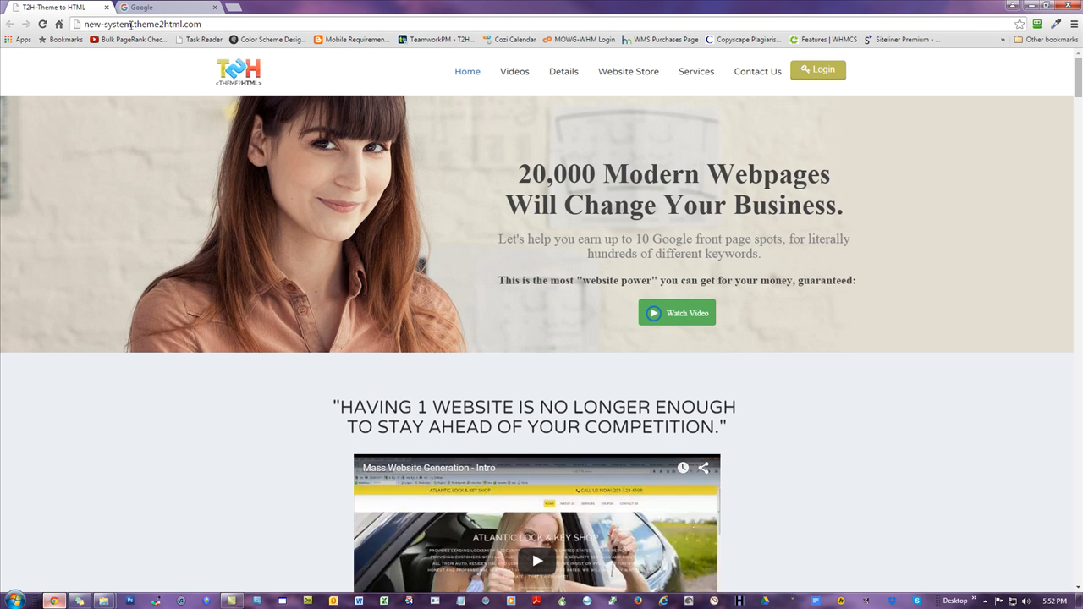
left_click_drag(131, 25, 83, 25)
type("alc")
key("Return")
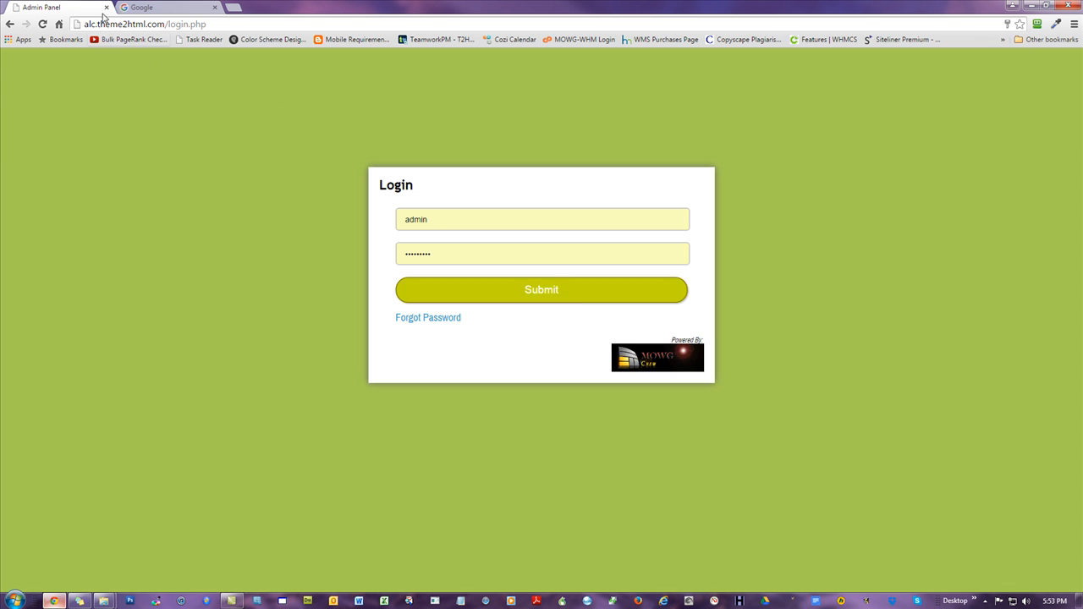
left_click(580, 298)
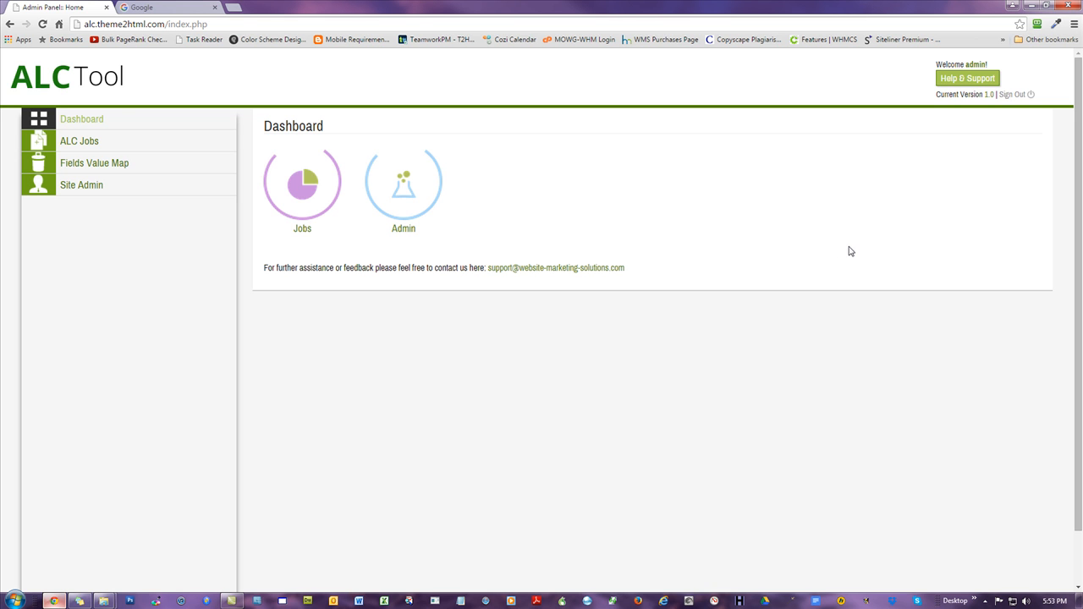
Step: Open the Site Admin change-password page, then sign out of the ALC Tool
left_click(91, 119)
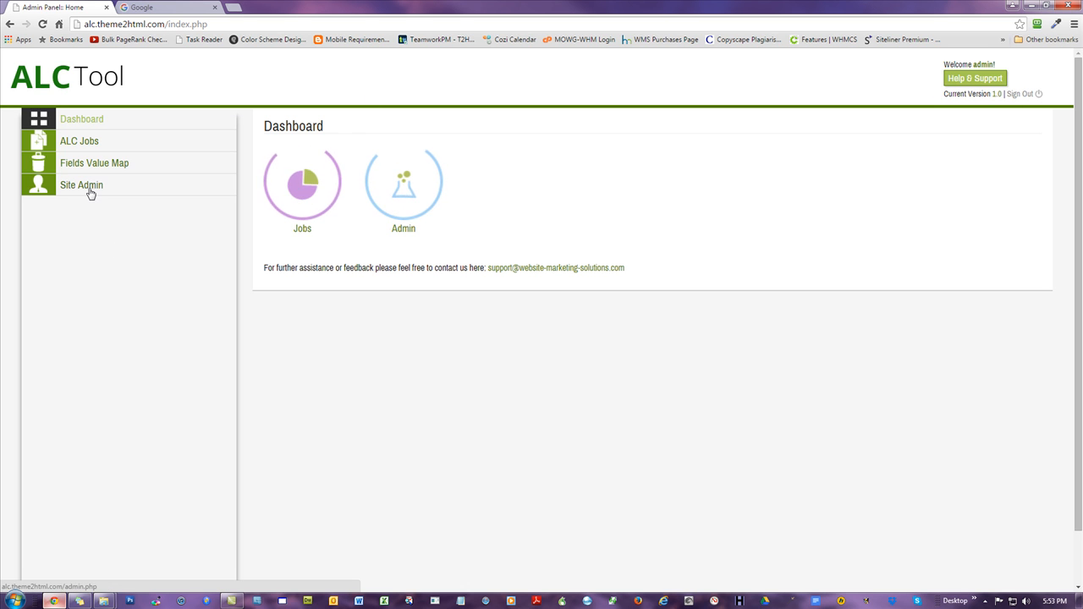
left_click(413, 184)
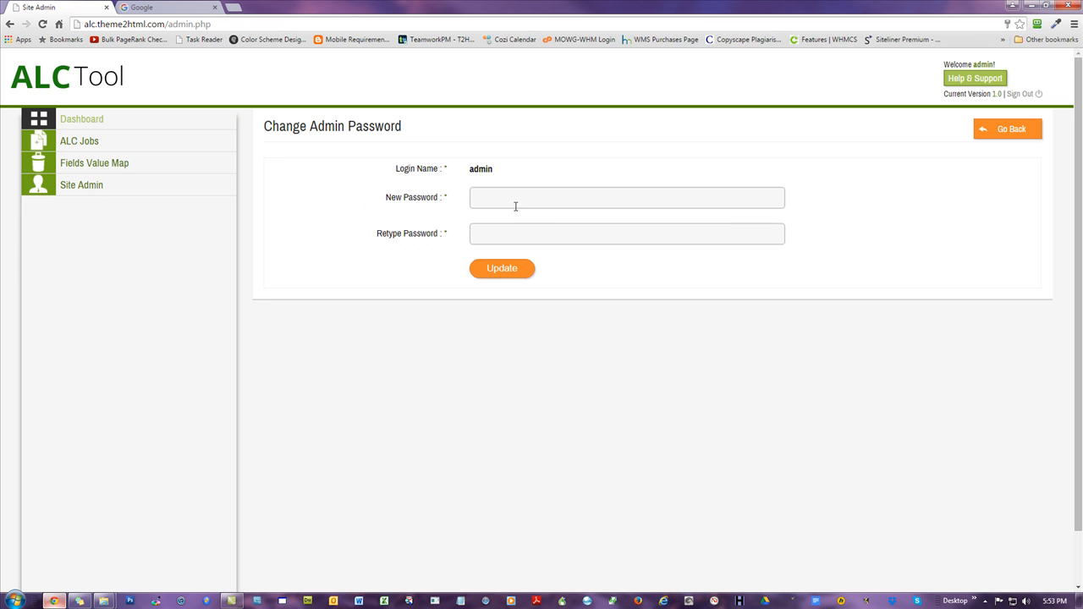
left_click(516, 200)
left_click(547, 231)
left_click(577, 356)
left_click(1020, 94)
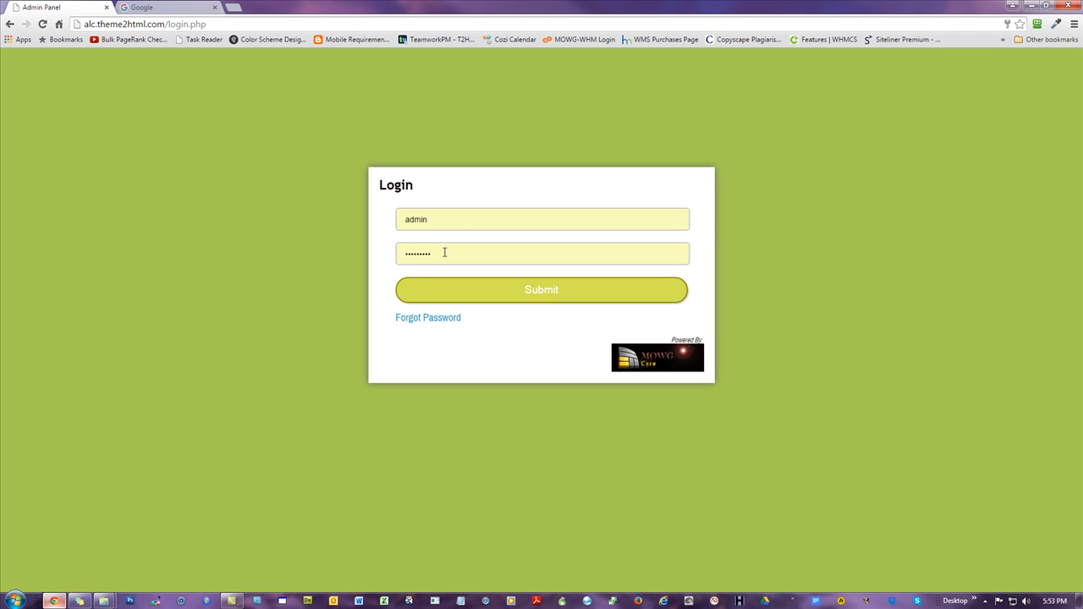
Step: Log back in to the ALC Tool with the saved admin credentials
left_click_drag(454, 217, 255, 222)
left_click(222, 206)
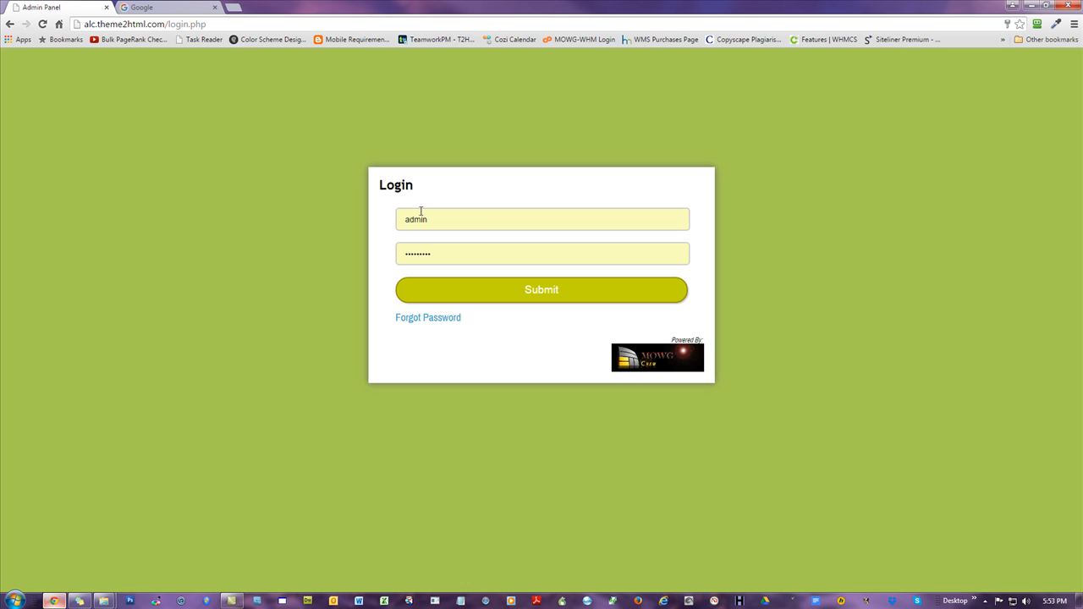
left_click(462, 252)
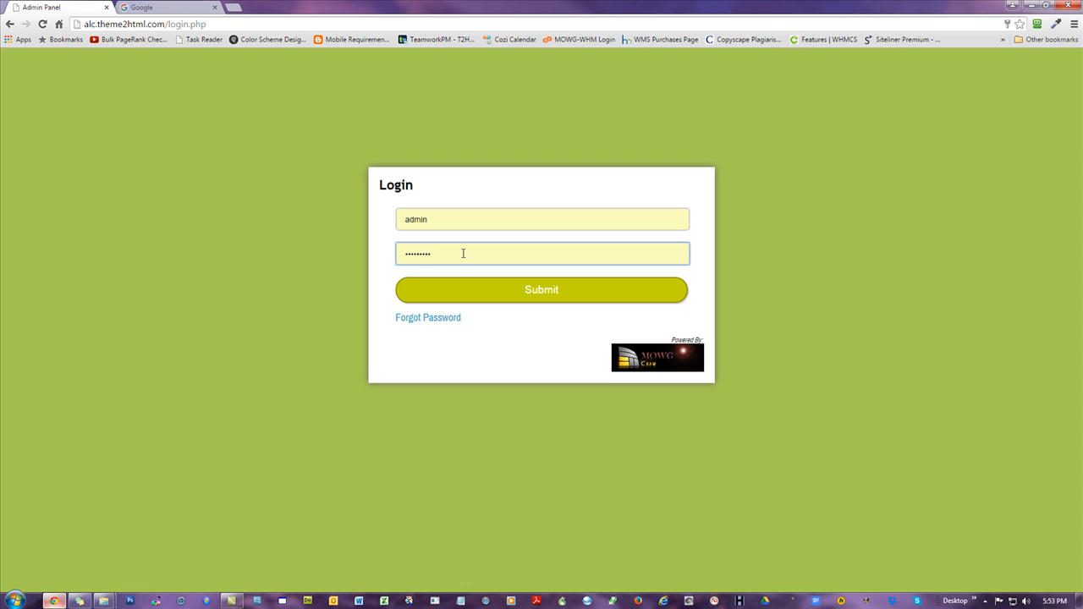
left_click(539, 295)
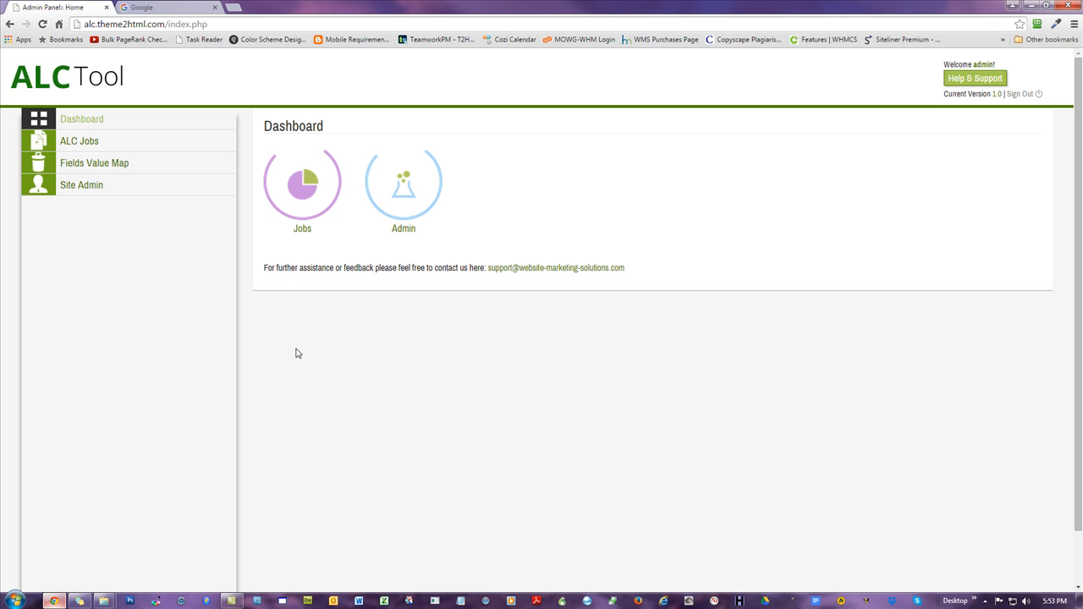
Step: Open the Fields Value Map page and then the ALC Jobs management page
left_click(112, 167)
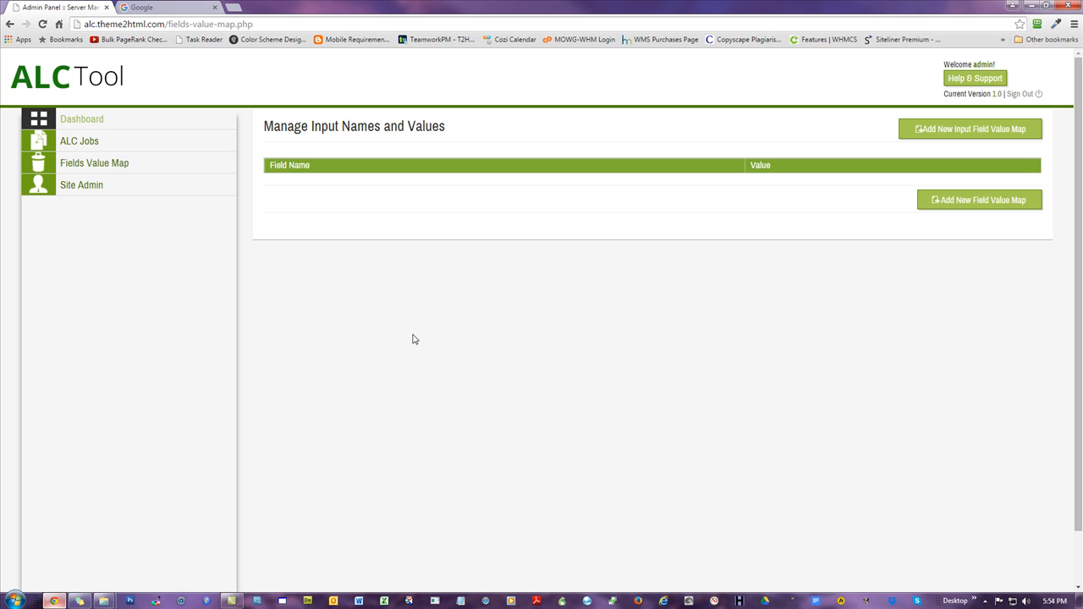
left_click(99, 179)
left_click(76, 143)
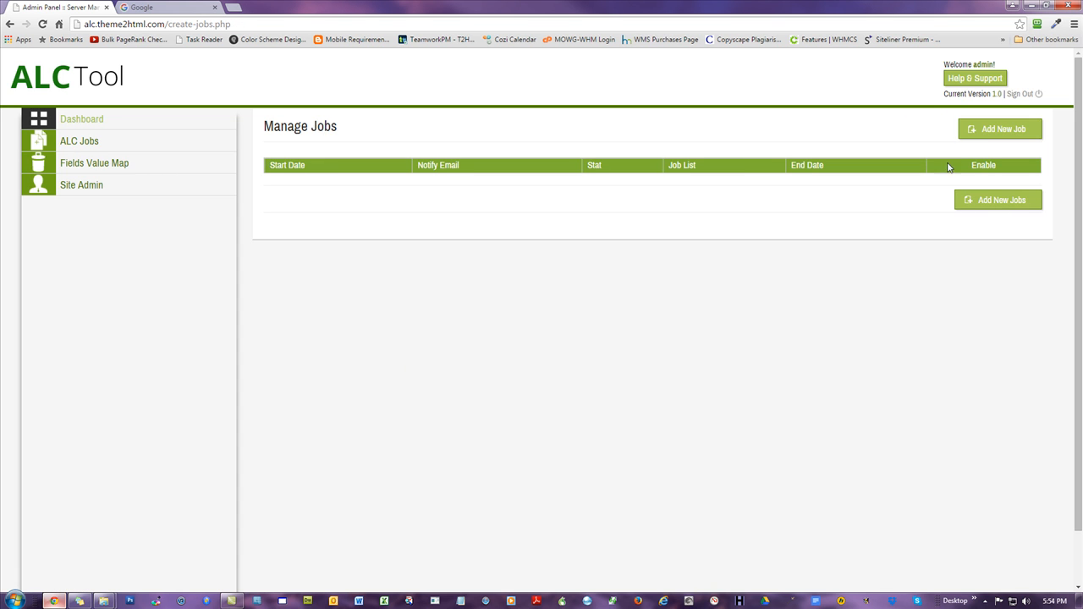